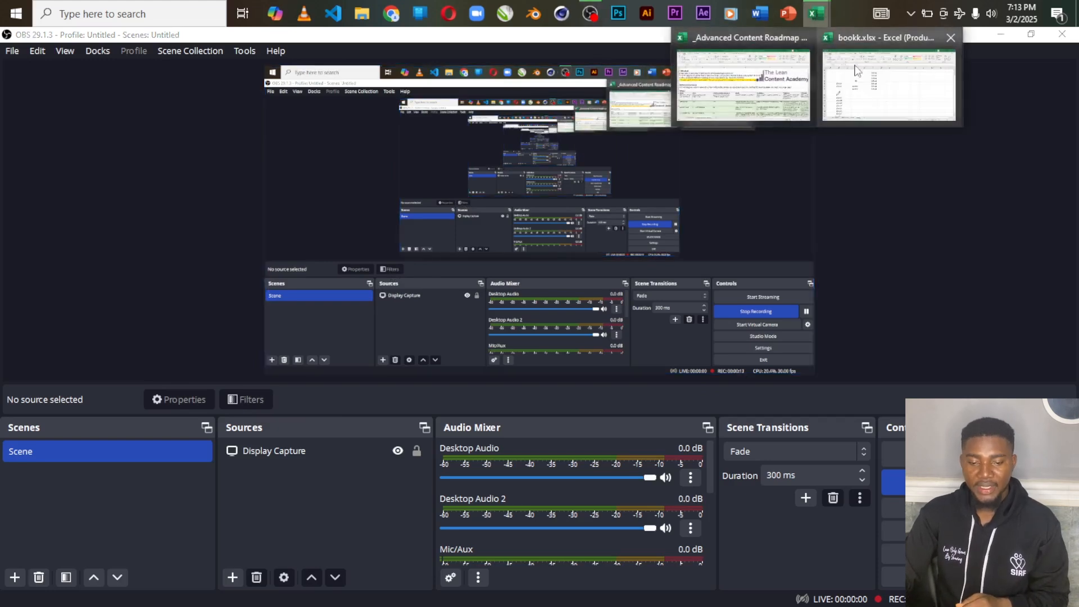
# Step: Switch to Excel and bring the bookk.xlsx workbook to the front
pyautogui.click(820, 16)
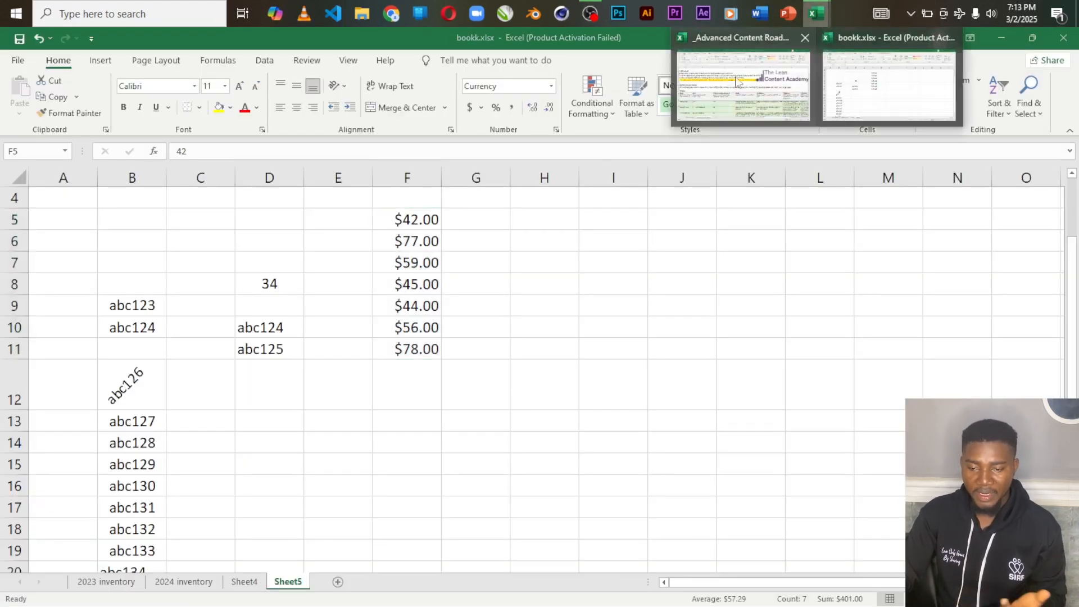
pyautogui.click(824, 17)
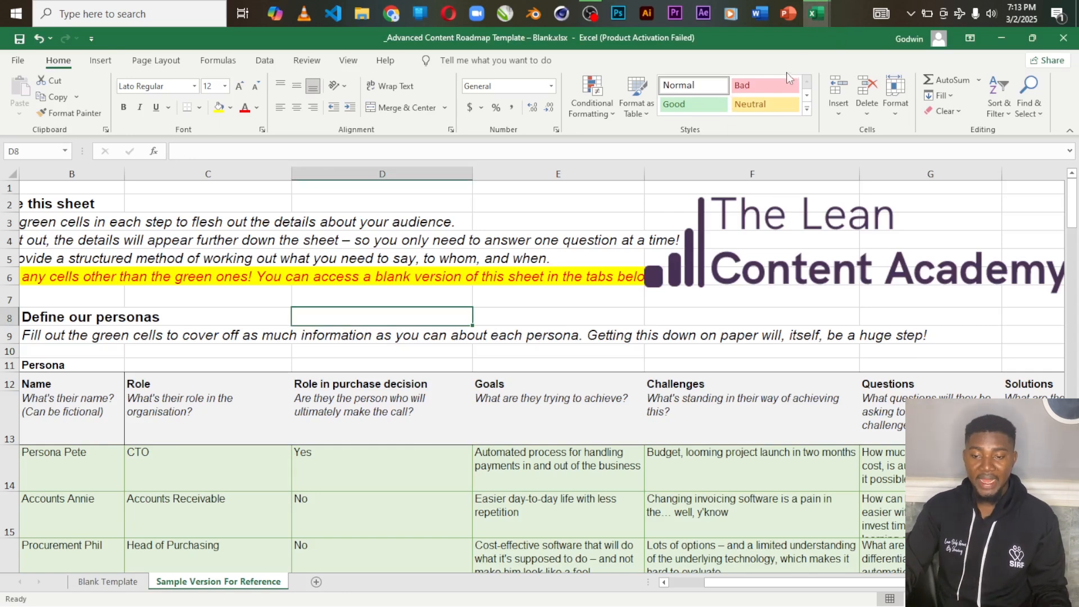
pyautogui.moveTo(817, 18)
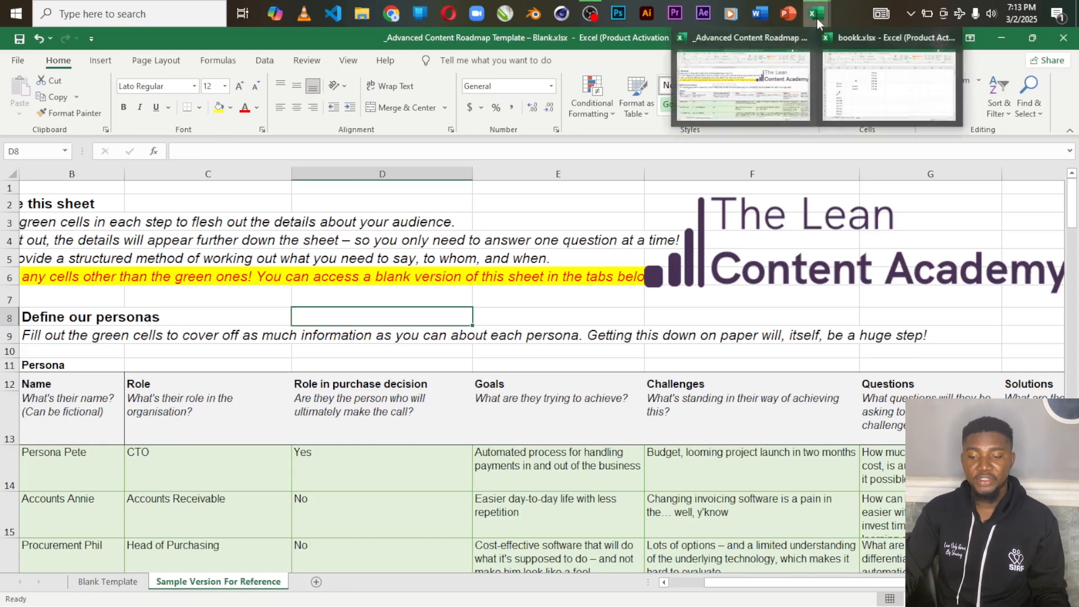
pyautogui.click(877, 78)
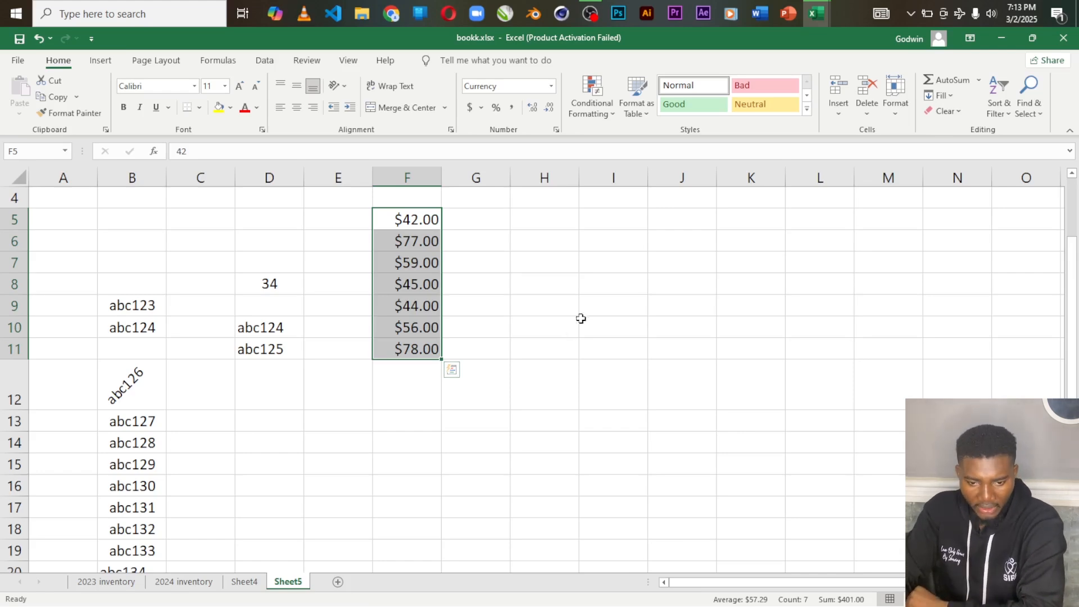
# Step: Undo the currency formatting of the numbers in F5:F11
pyautogui.click(501, 284)
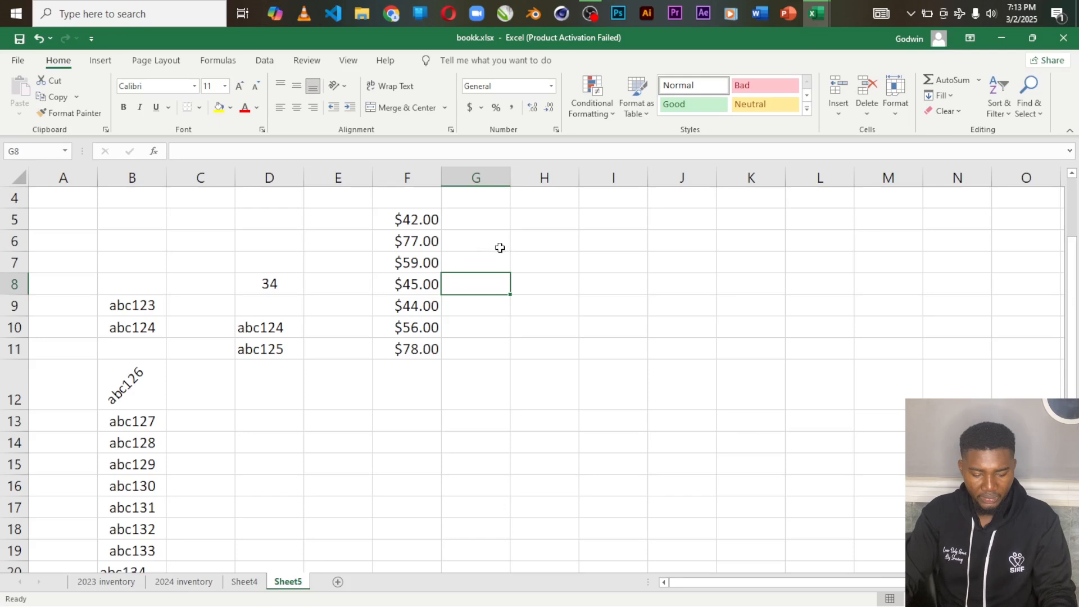
pyautogui.hotkey('ctrl', 'z')
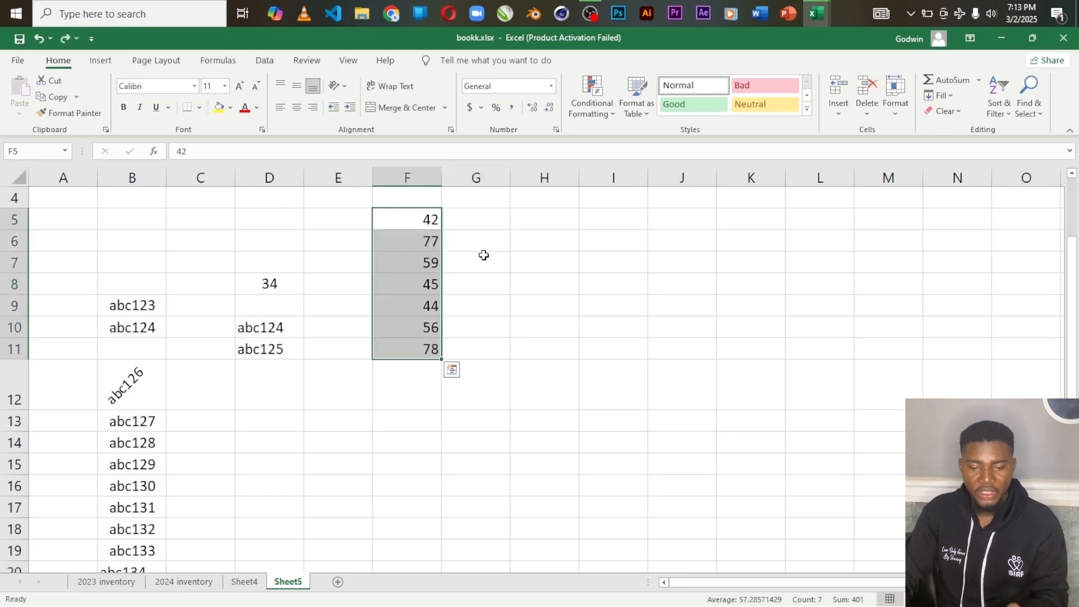
pyautogui.click(487, 235)
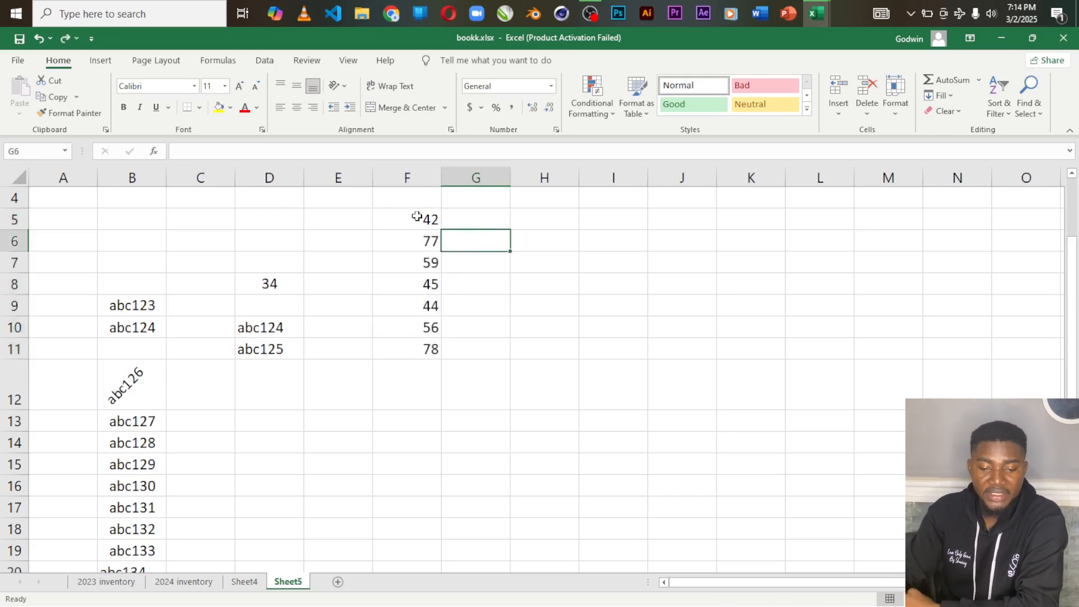
# Step: Apply the Euro accounting format to the numbers in F5:F11
pyautogui.moveTo(417, 216); pyautogui.dragTo(425, 346)
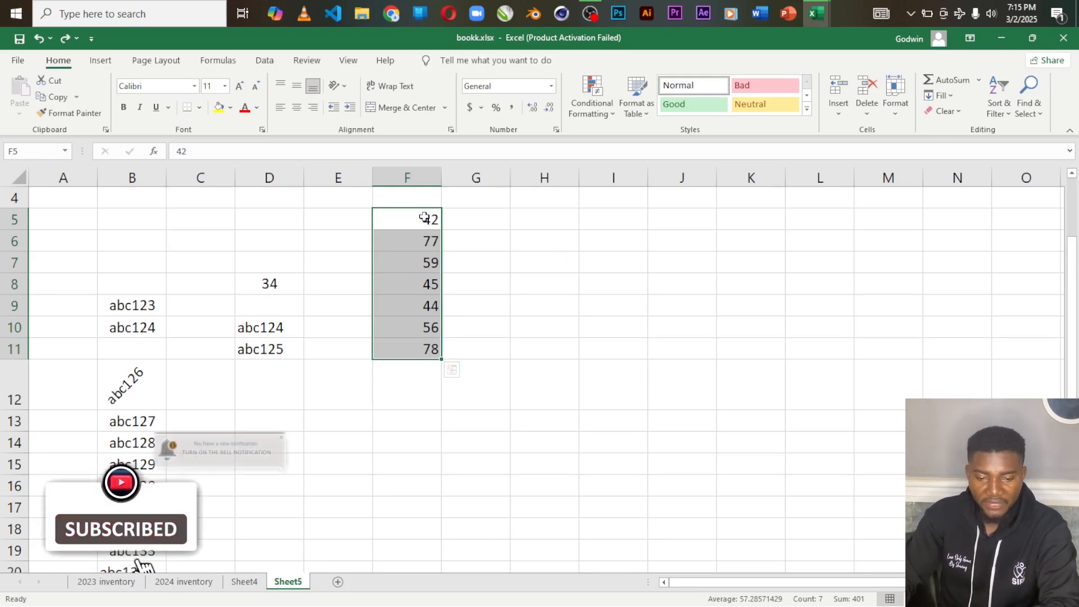
pyautogui.click(482, 109)
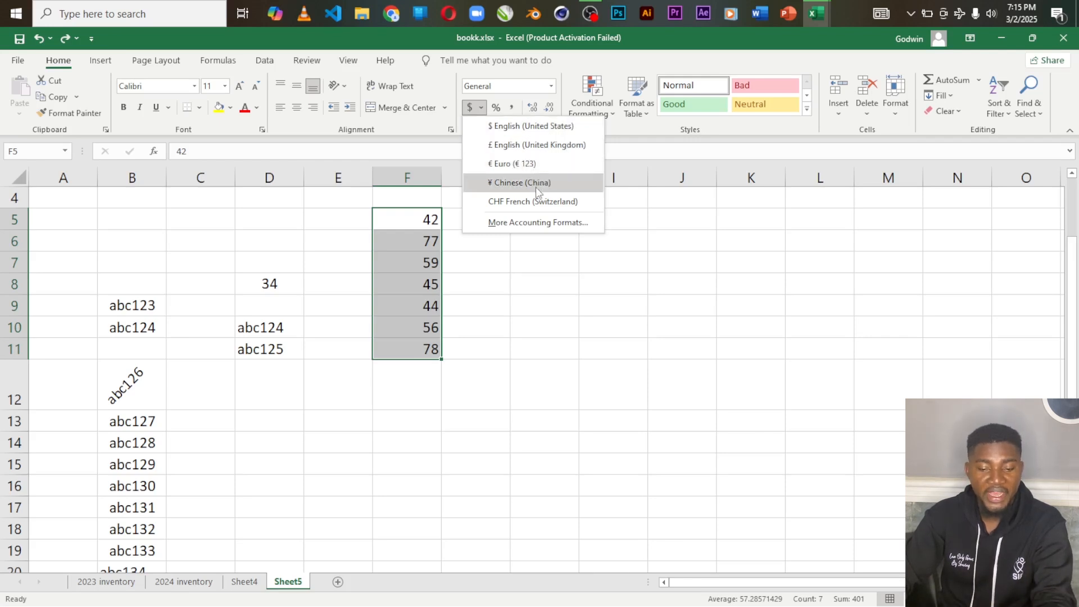
pyautogui.click(509, 163)
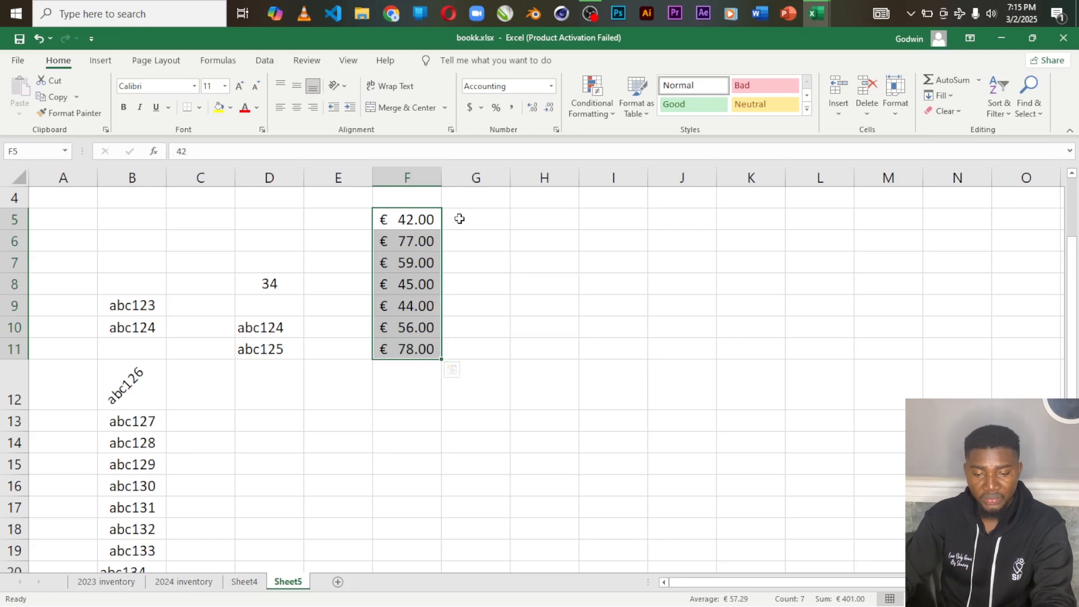
# Step: Vary the decimals of F5:F11 from three places down to one, finishing with two decimal places
pyautogui.click(532, 110)
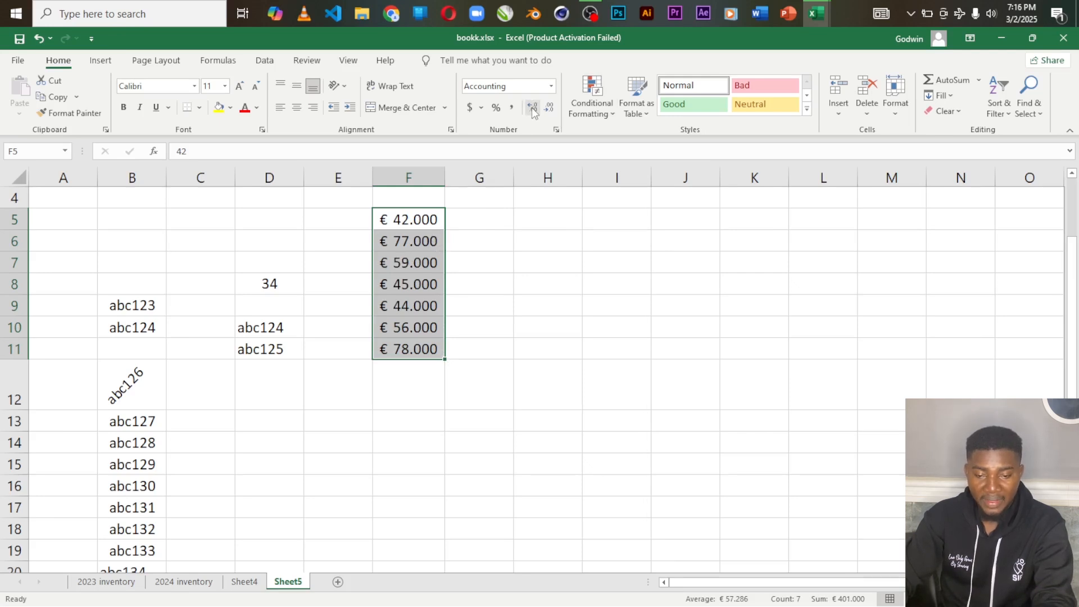
pyautogui.click(549, 108)
pyautogui.click(550, 109)
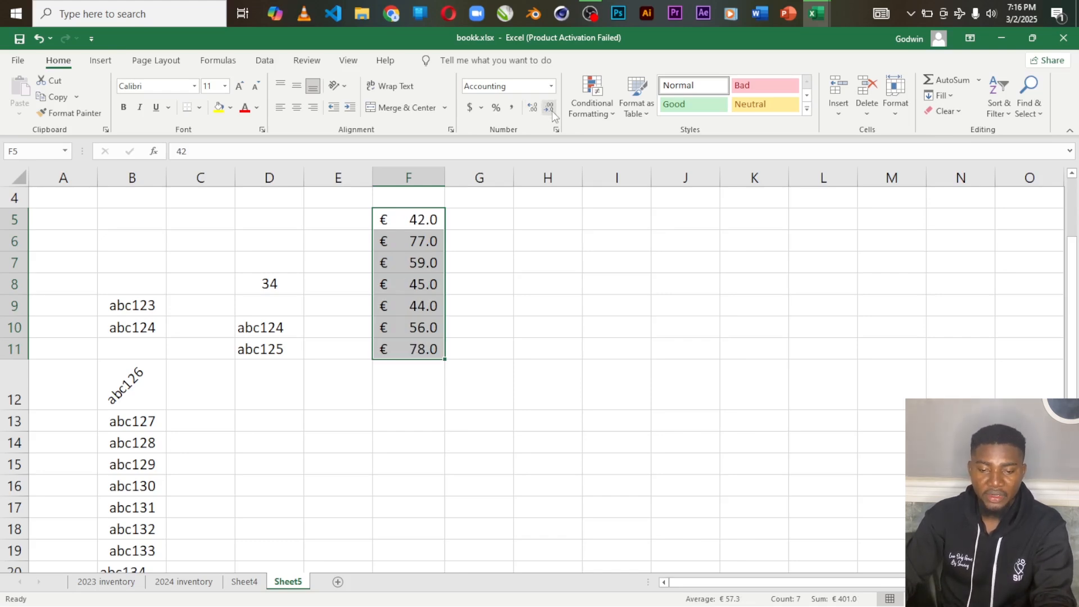
pyautogui.click(538, 108)
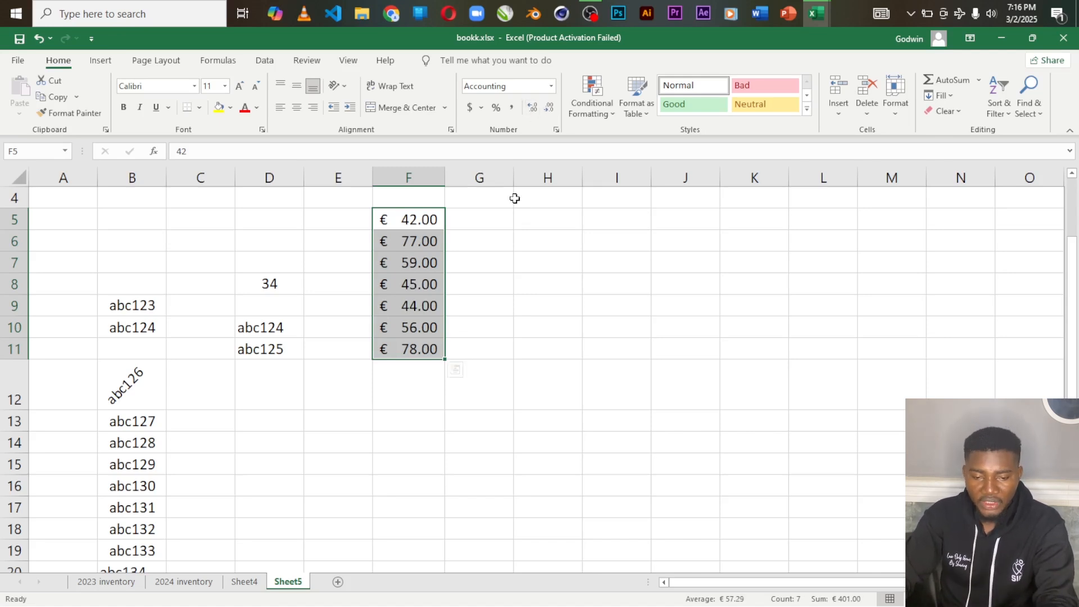
# Step: Try the English (United States) dollar accounting format on F5:F11 and replace it with the Currency format
pyautogui.click(482, 107)
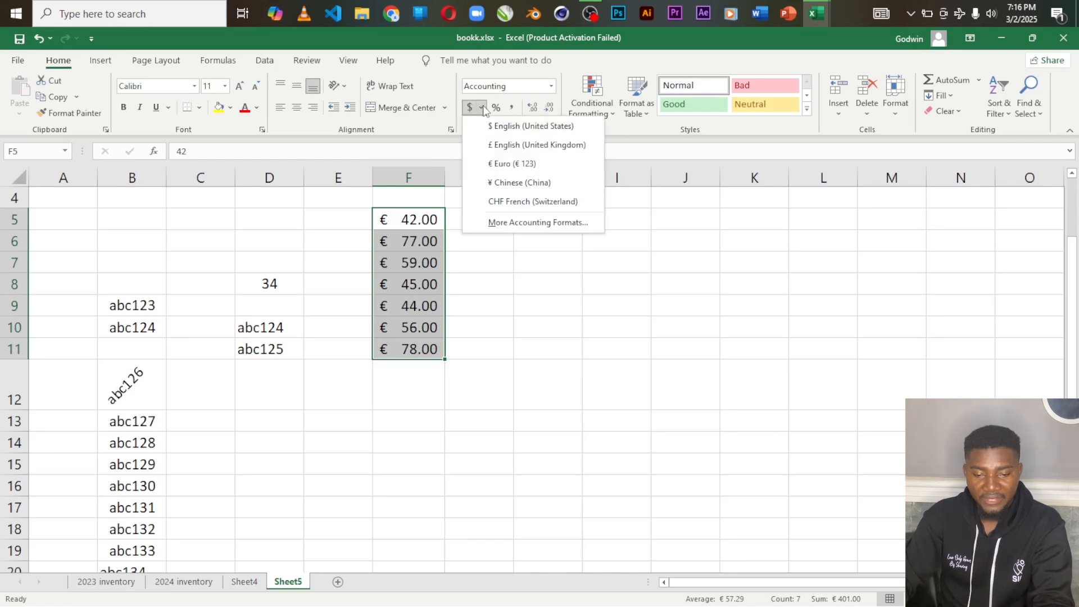
pyautogui.click(513, 128)
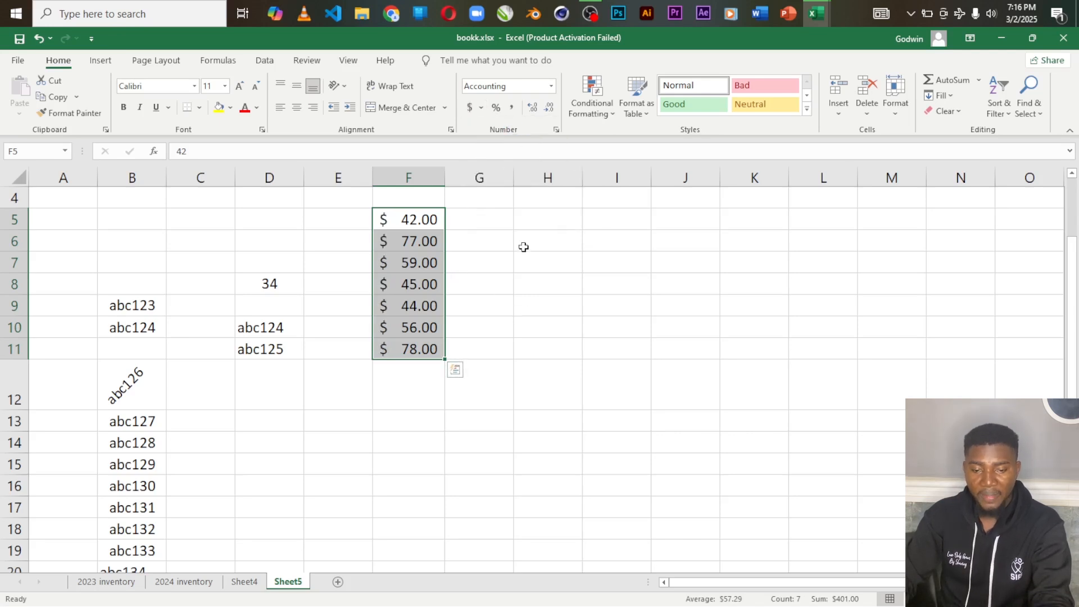
pyautogui.click(551, 87)
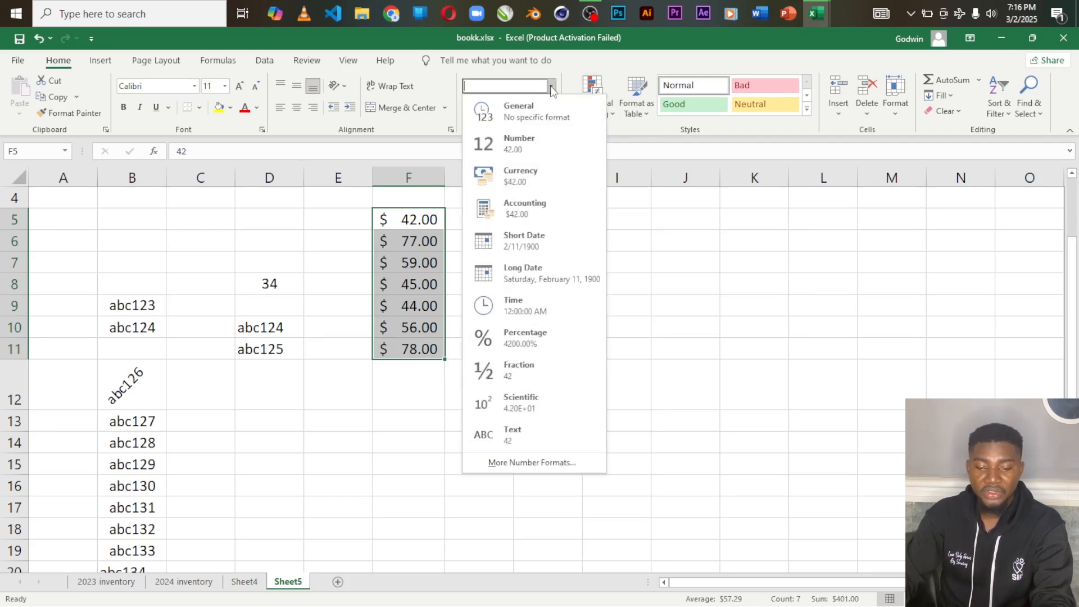
pyautogui.click(510, 170)
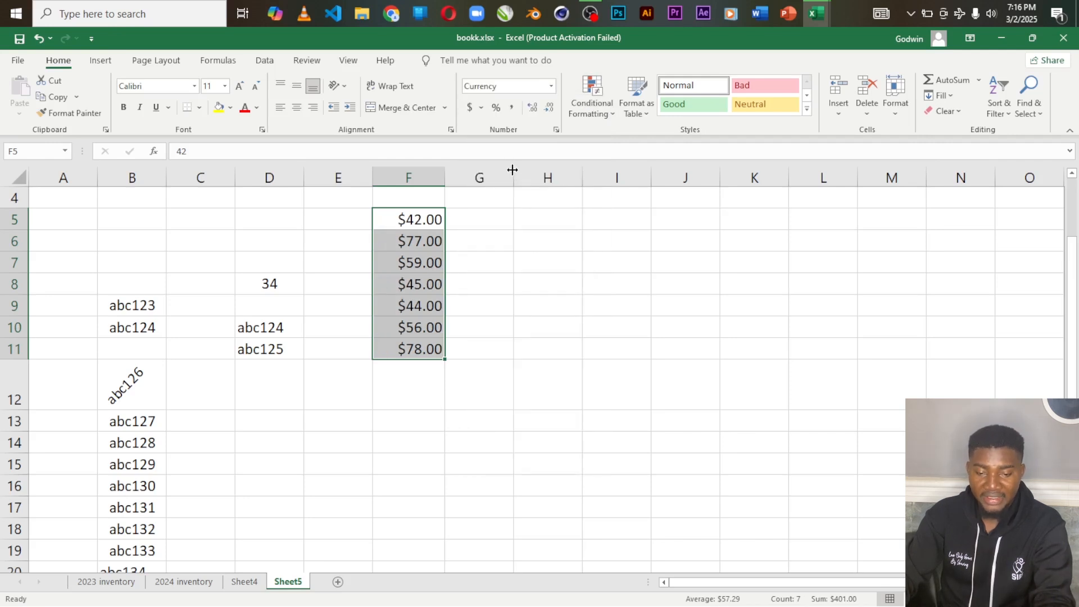
# Step: Try the General number format on F5:F11 and undo that change
pyautogui.click(551, 87)
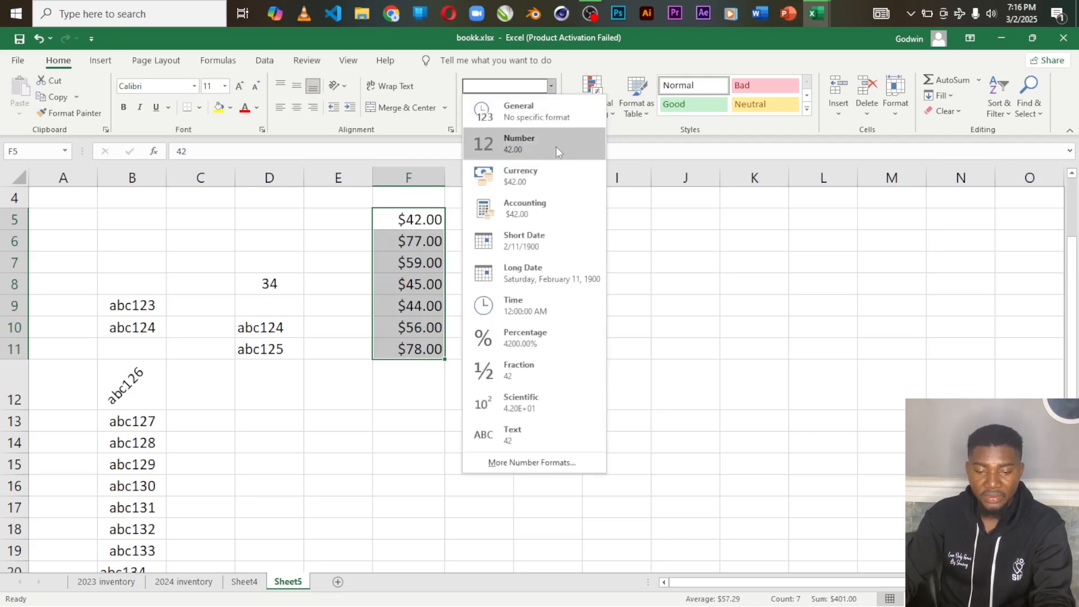
pyautogui.click(552, 120)
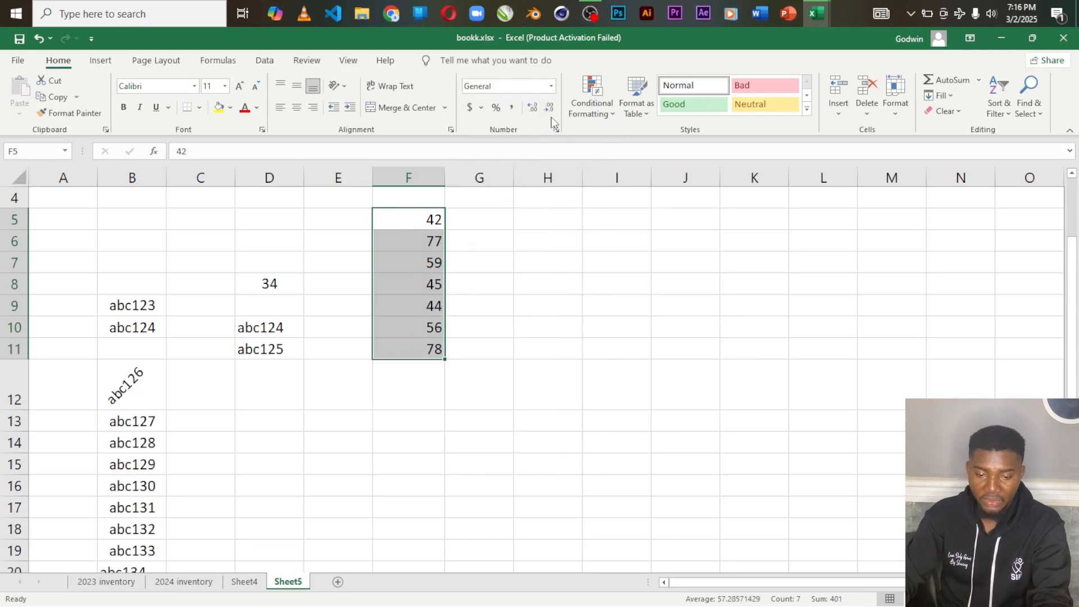
pyautogui.hotkey('ctrl', 'z')
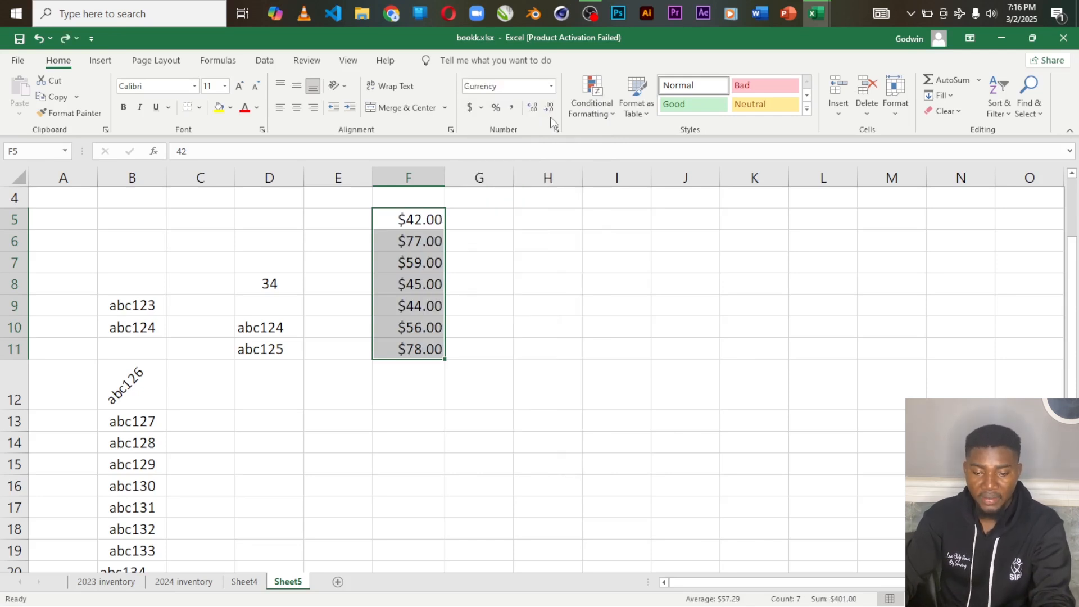
# Step: Try the Percentage format on F5:F11 and undo all the number format changes back to General
pyautogui.click(552, 87)
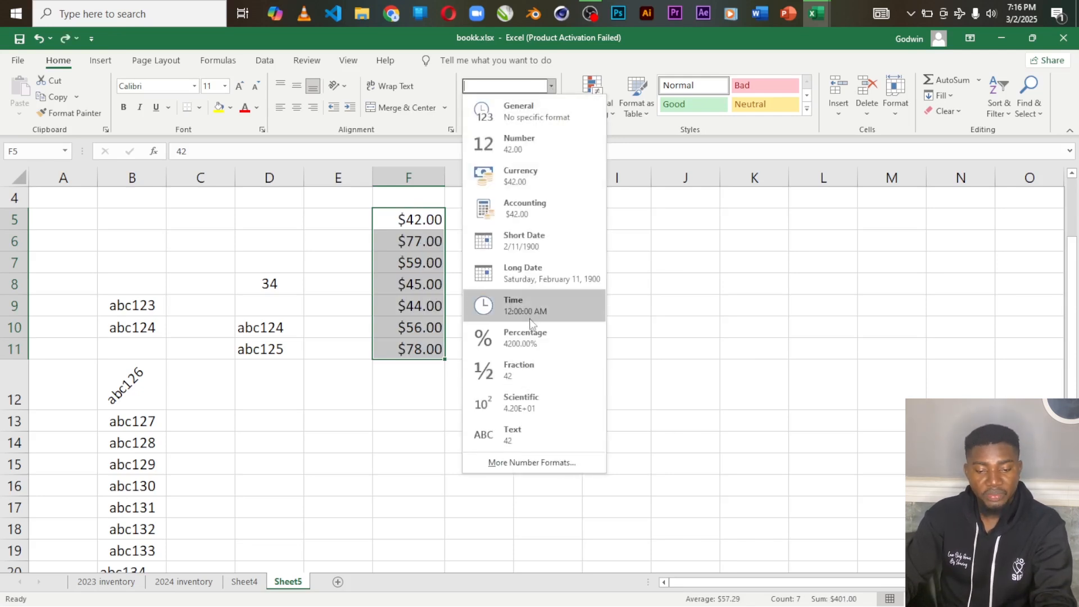
pyautogui.click(528, 340)
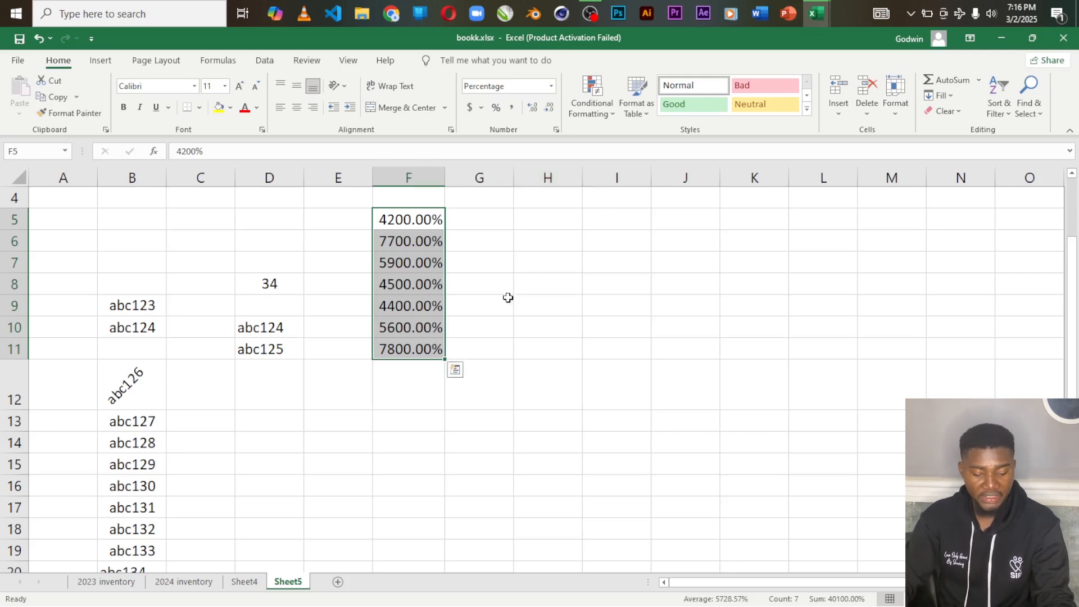
pyautogui.hotkey('ctrl', 'z')
pyautogui.hotkey('ctrl', 'z')
pyautogui.hotkey('ctrl', 'z')
pyautogui.hotkey('ctrl', 'z')
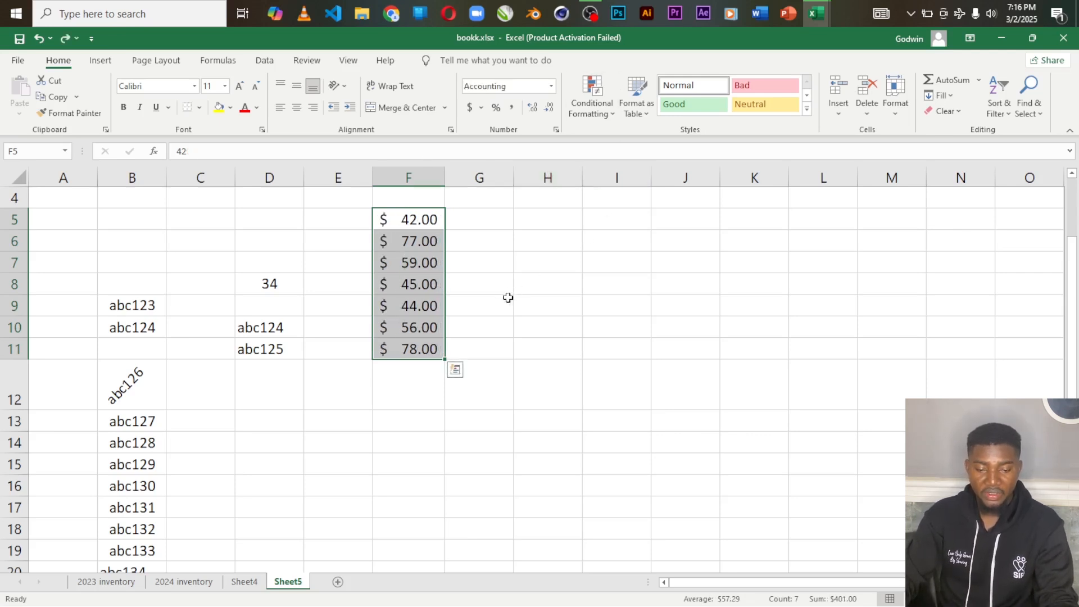
pyautogui.hotkey('ctrl', 'z')
pyautogui.hotkey('ctrl', 'z')
pyautogui.hotkey('ctrl', 'z')
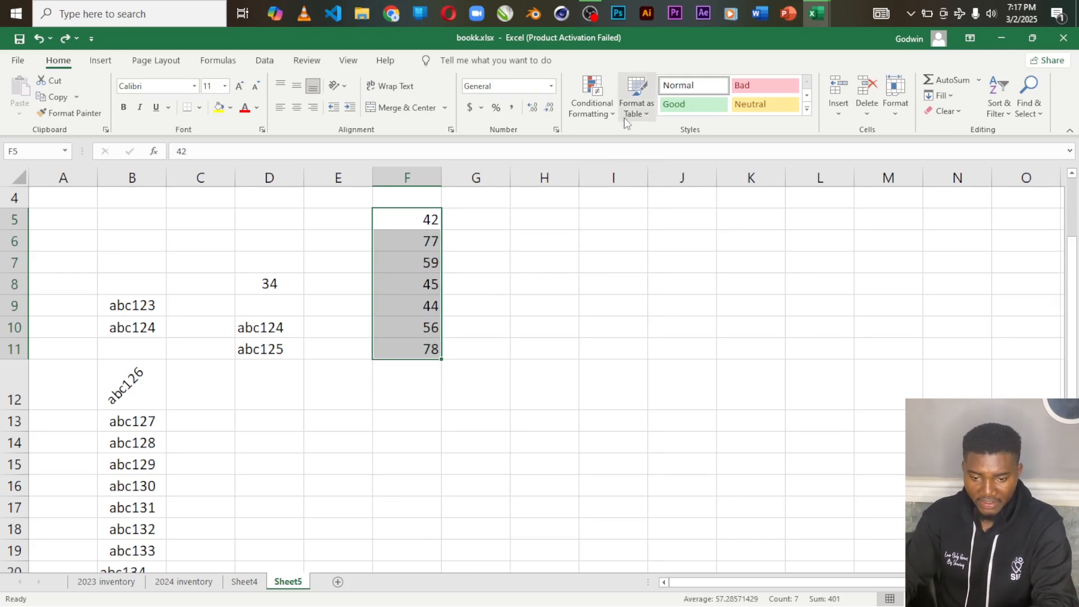
pyautogui.click(607, 115)
pyautogui.click(608, 115)
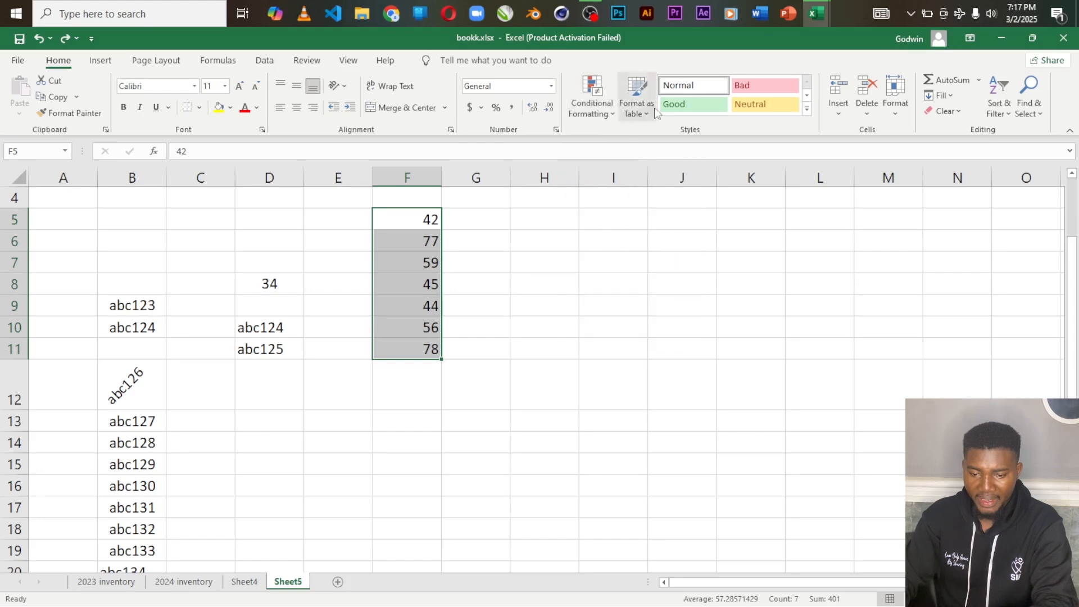
pyautogui.click(640, 110)
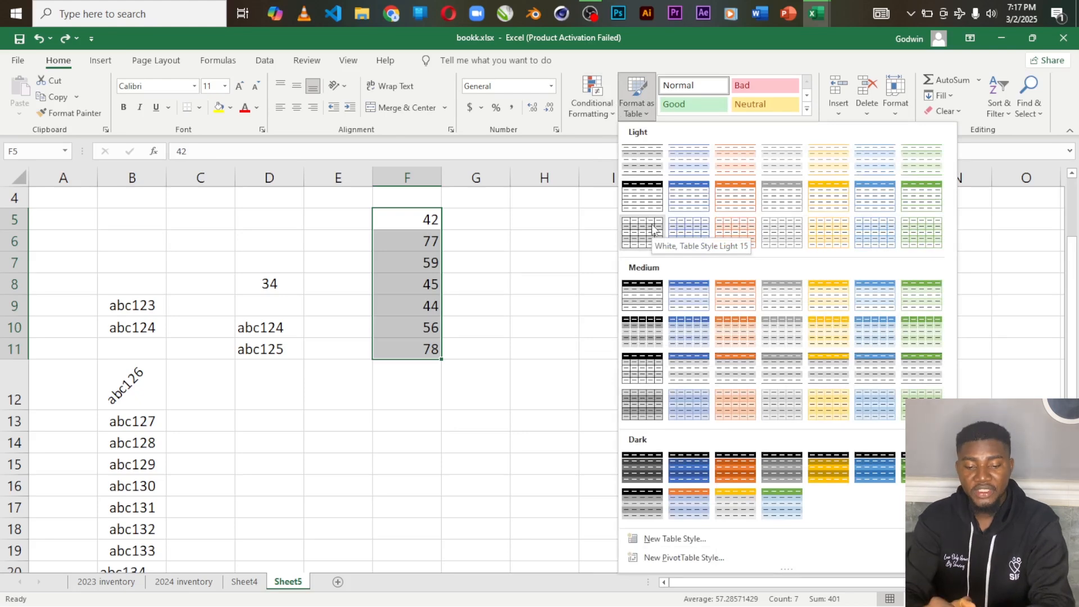
pyautogui.click(467, 270)
# Step: Format the range D5:F11 as a table in an orange Light style, leaving the existing-headers option off
pyautogui.moveTo(258, 219); pyautogui.dragTo(431, 351)
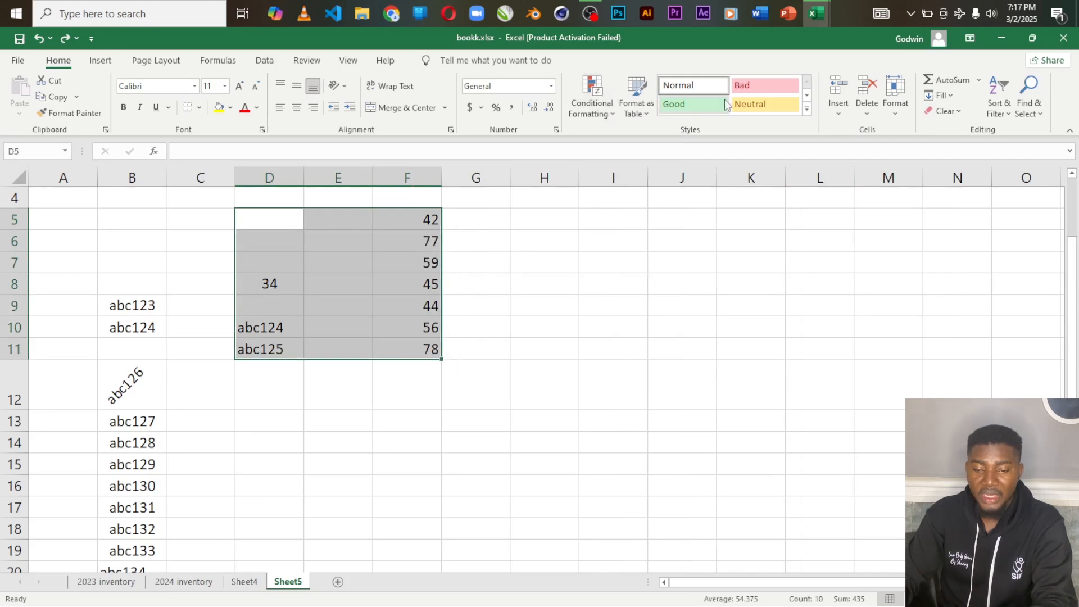
pyautogui.click(647, 113)
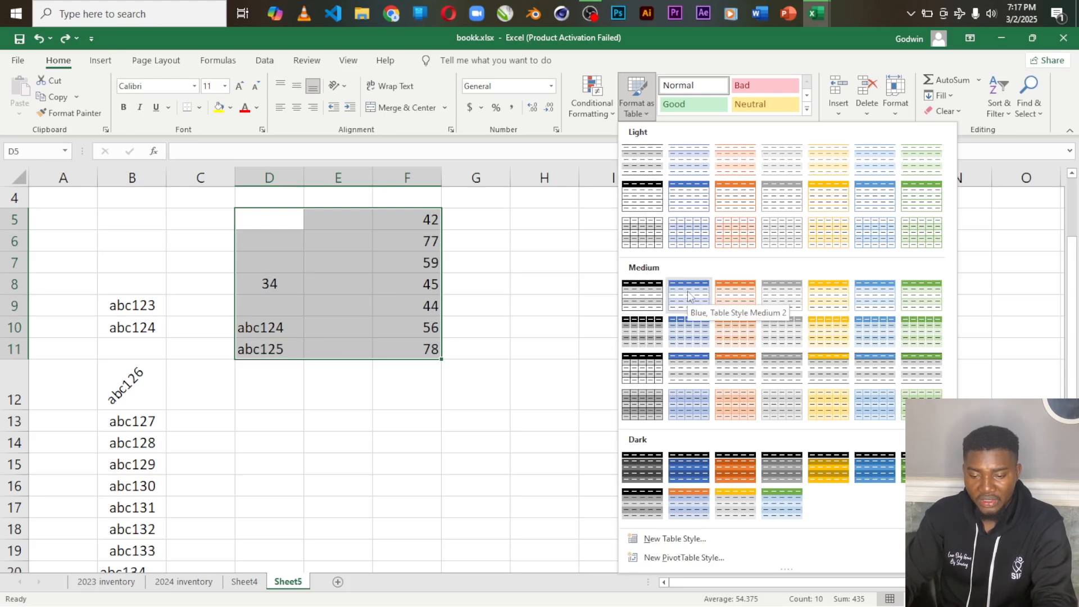
pyautogui.click(723, 197)
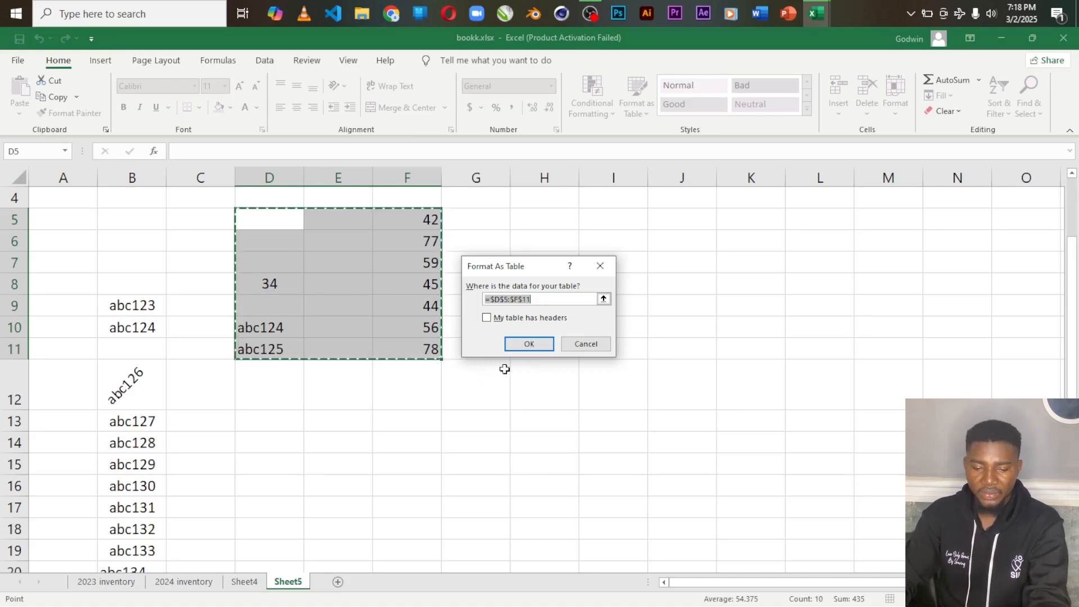
pyautogui.click(528, 345)
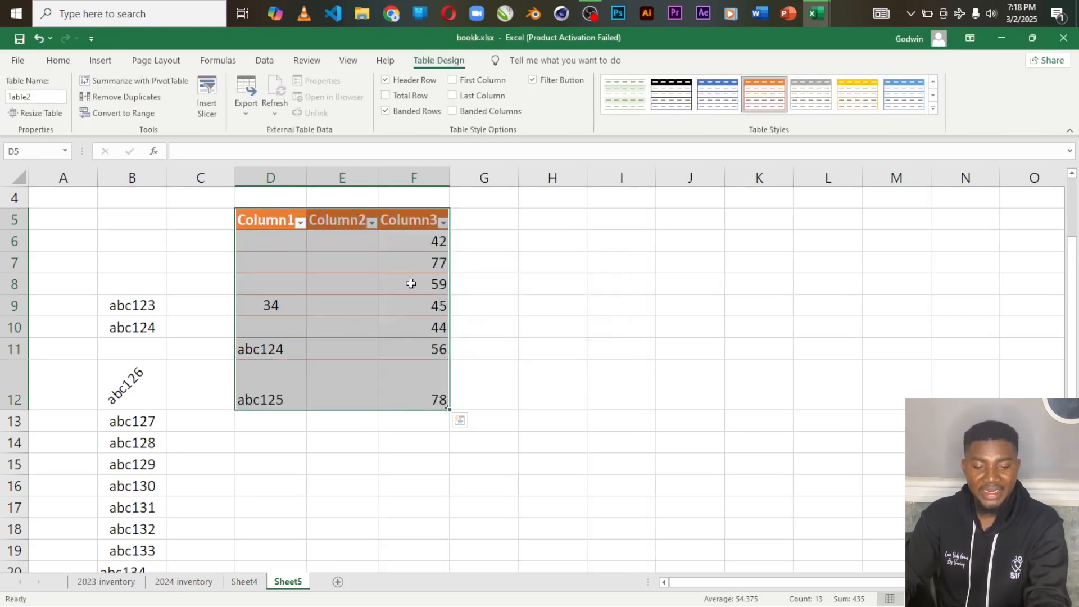
pyautogui.click(600, 268)
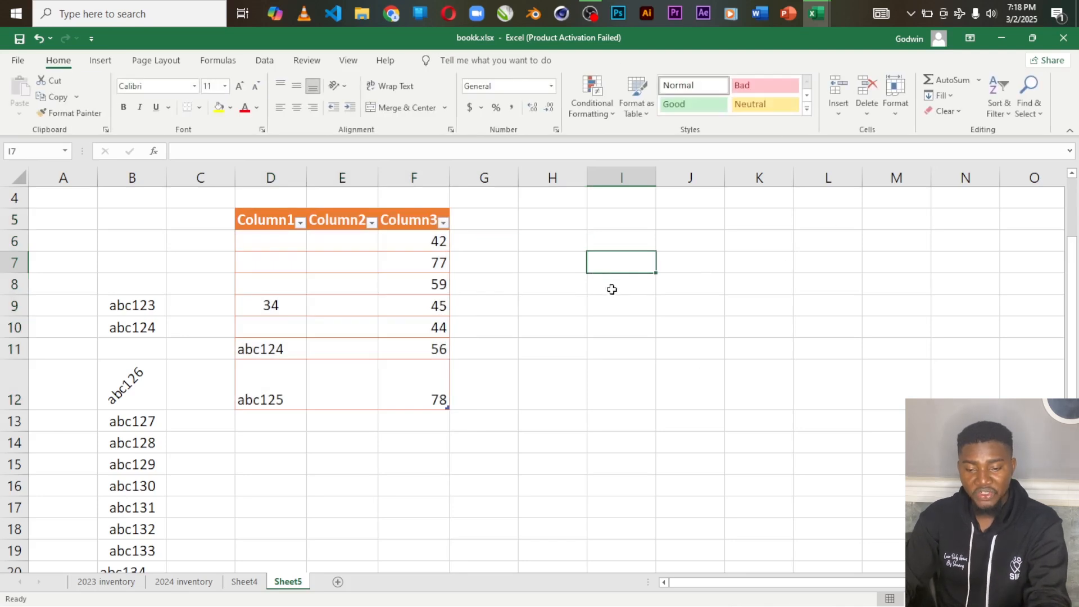
pyautogui.moveTo(586, 242); pyautogui.dragTo(729, 386)
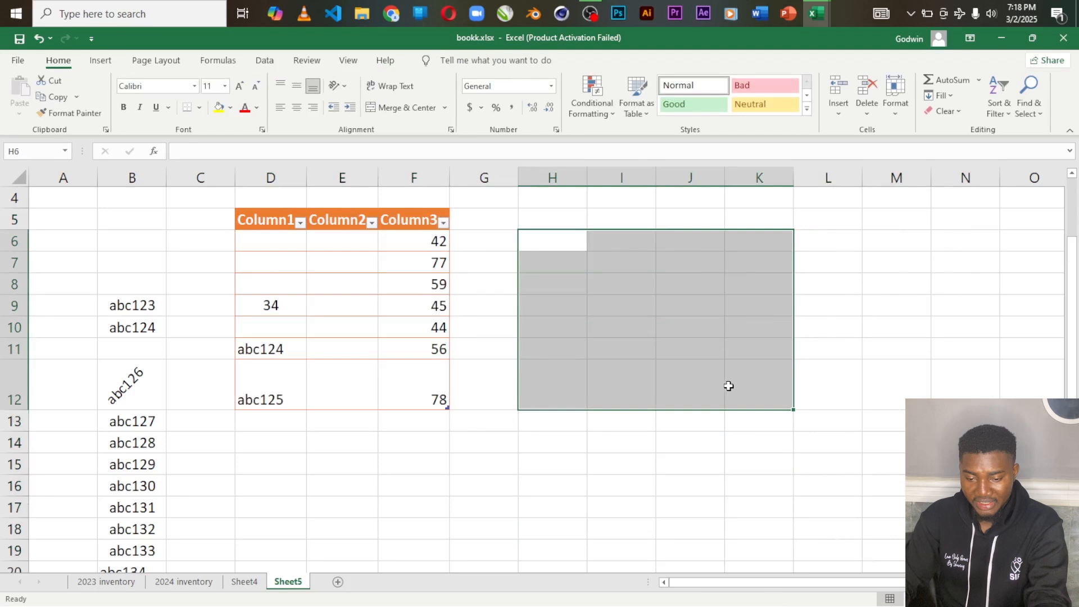
pyautogui.click(698, 264)
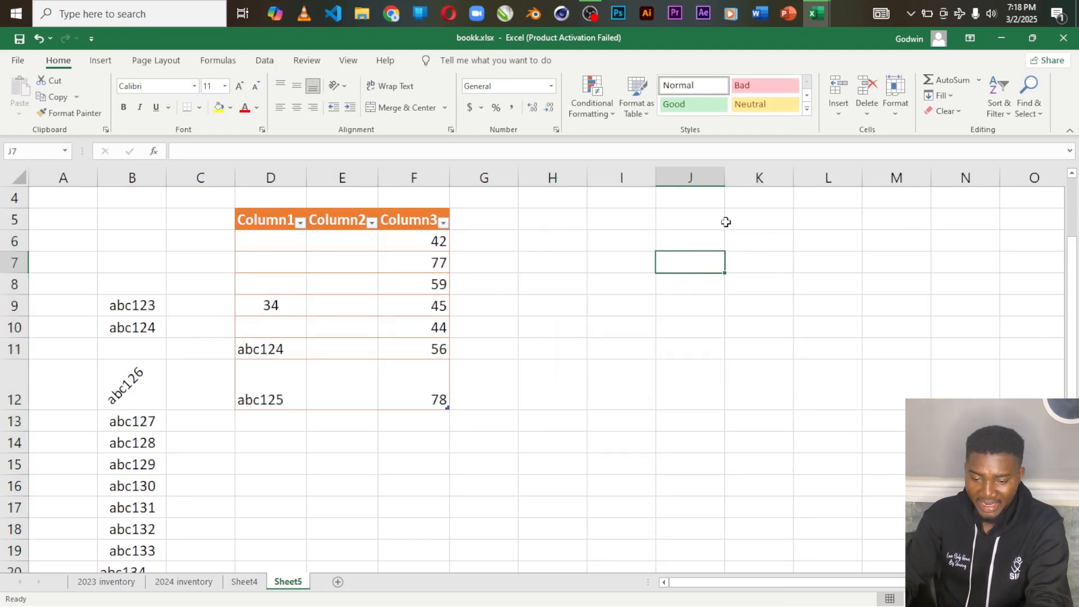
pyautogui.click(766, 262)
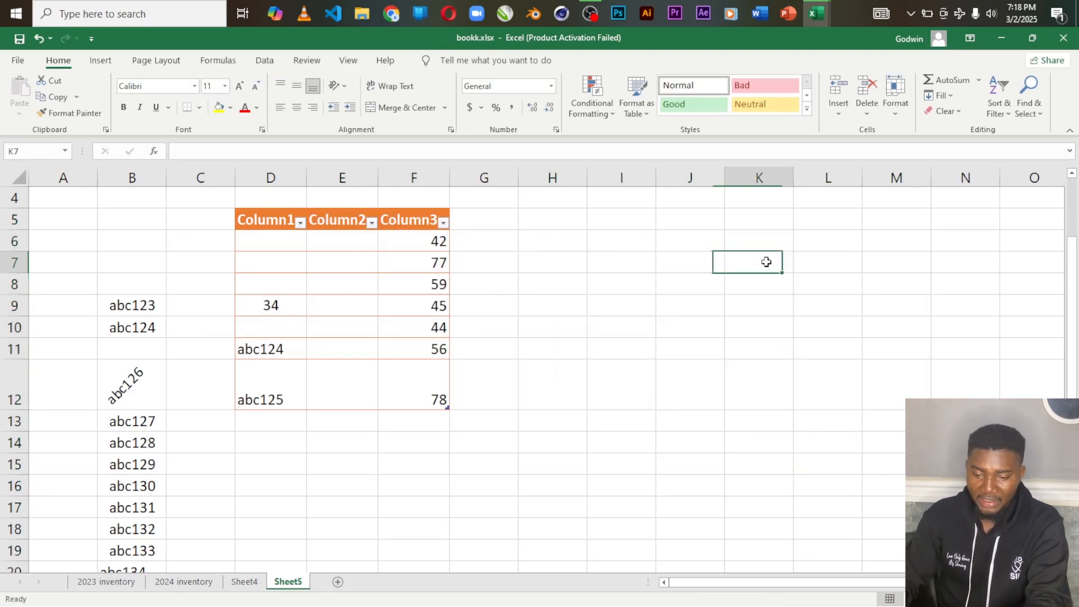
pyautogui.click(819, 241)
pyautogui.click(763, 242)
pyautogui.click(674, 242)
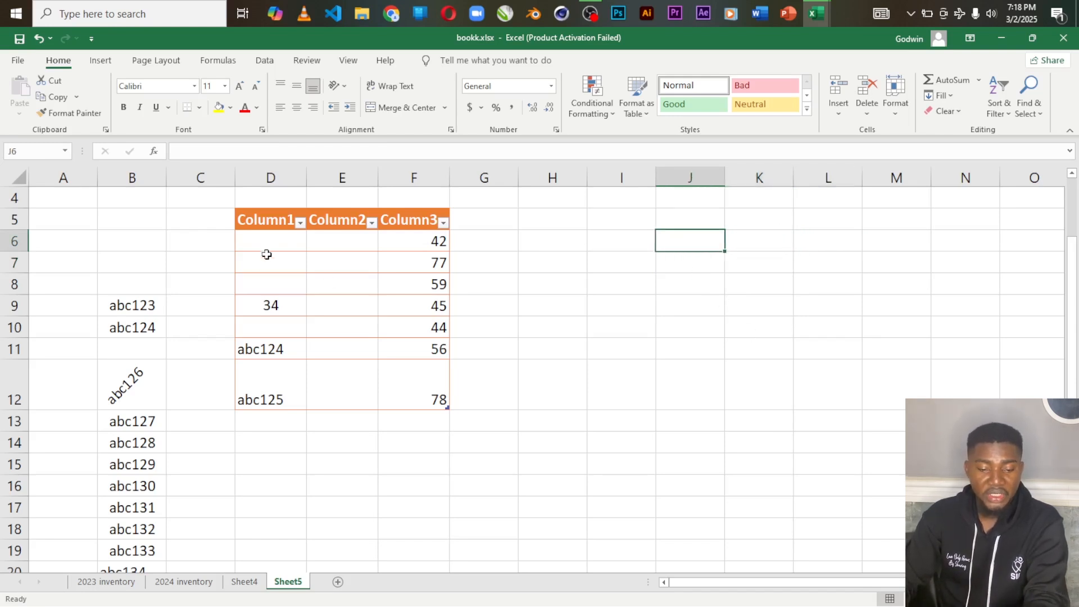
# Step: Undo the orange table formatting on the data in columns D to F
pyautogui.click(235, 214)
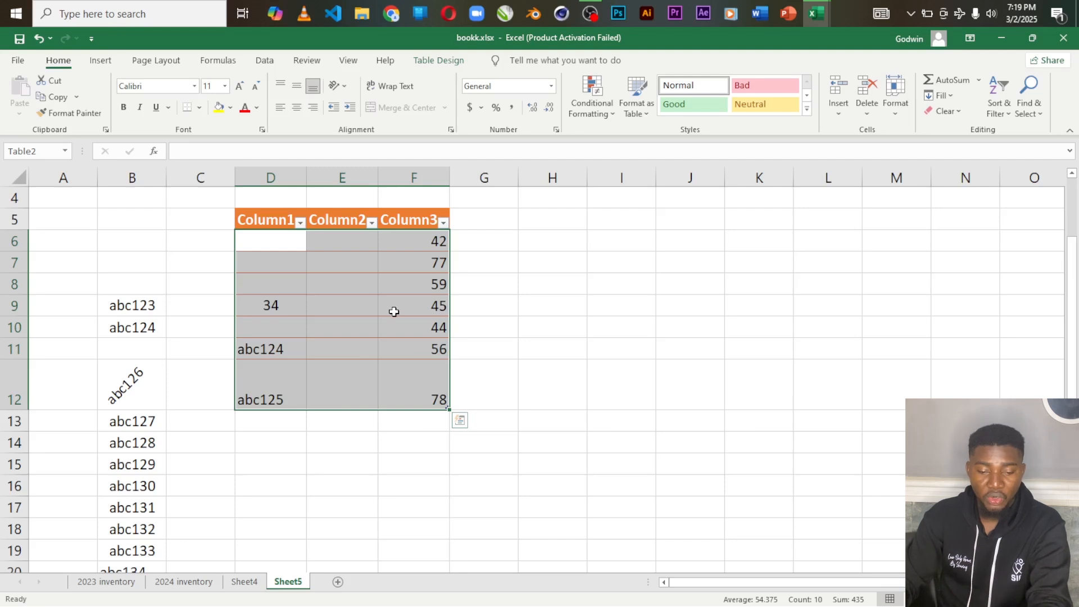
pyautogui.moveTo(613, 220); pyautogui.dragTo(844, 444)
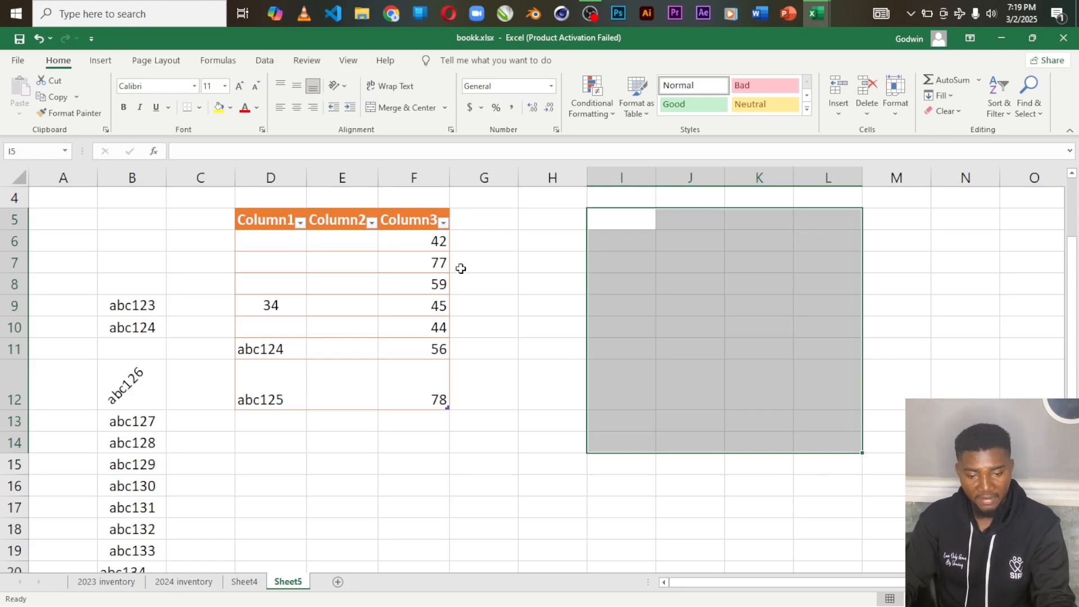
pyautogui.hotkey('ctrl', 'z')
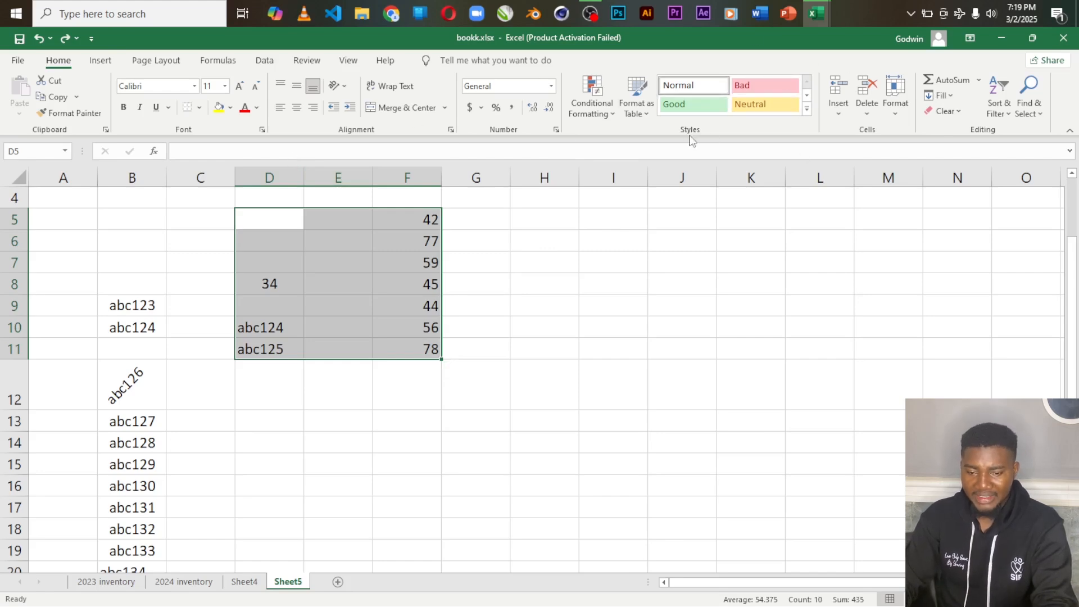
# Step: Format the range D5:F11 as a table in the green Dark style, leaving the existing-headers option off
pyautogui.click(650, 115)
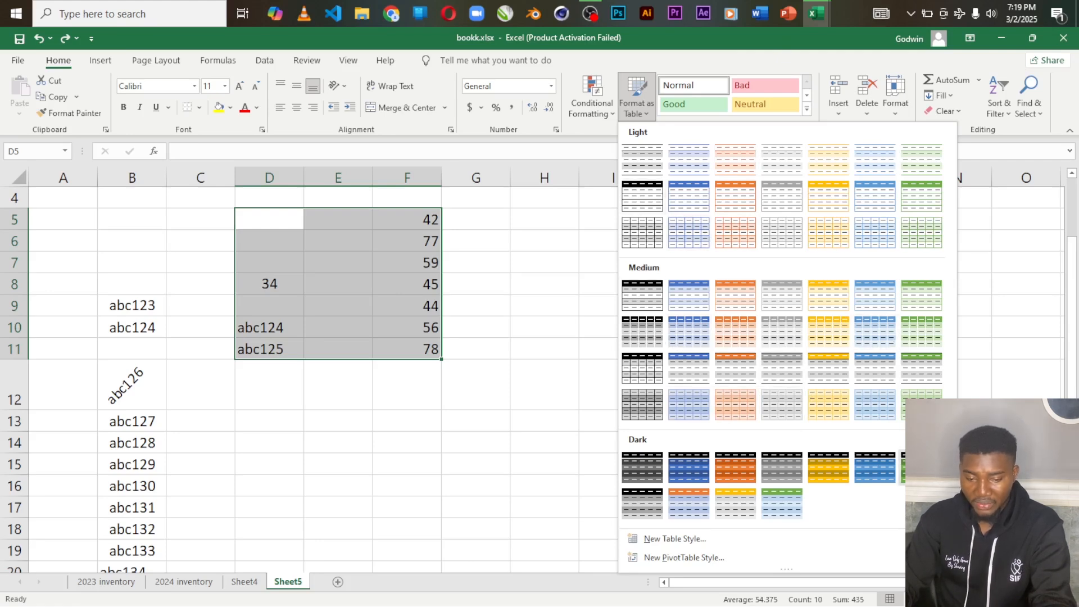
pyautogui.click(918, 469)
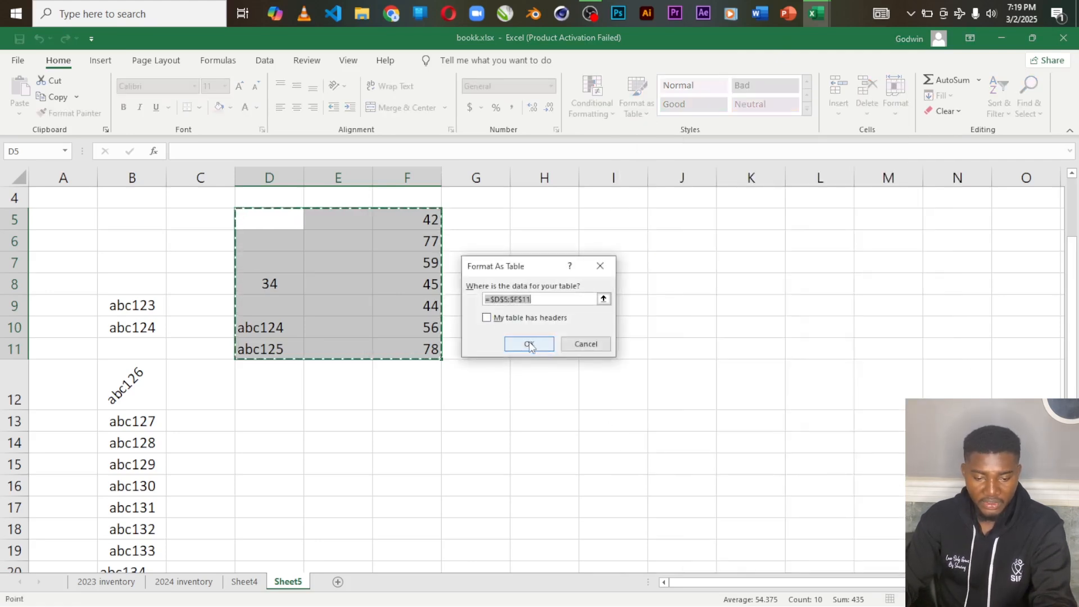
pyautogui.click(530, 344)
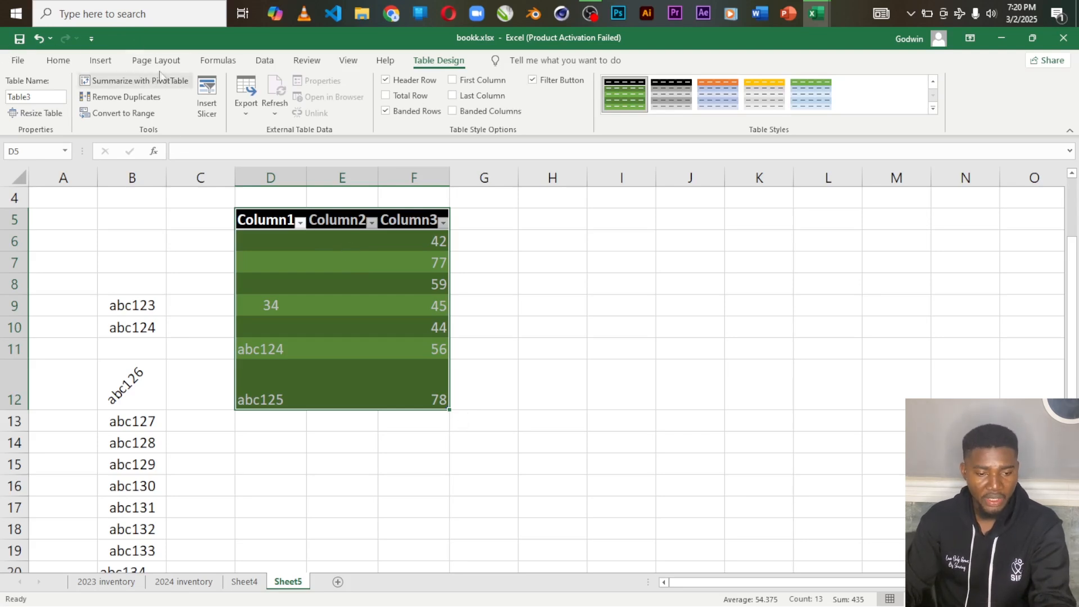
pyautogui.click(58, 61)
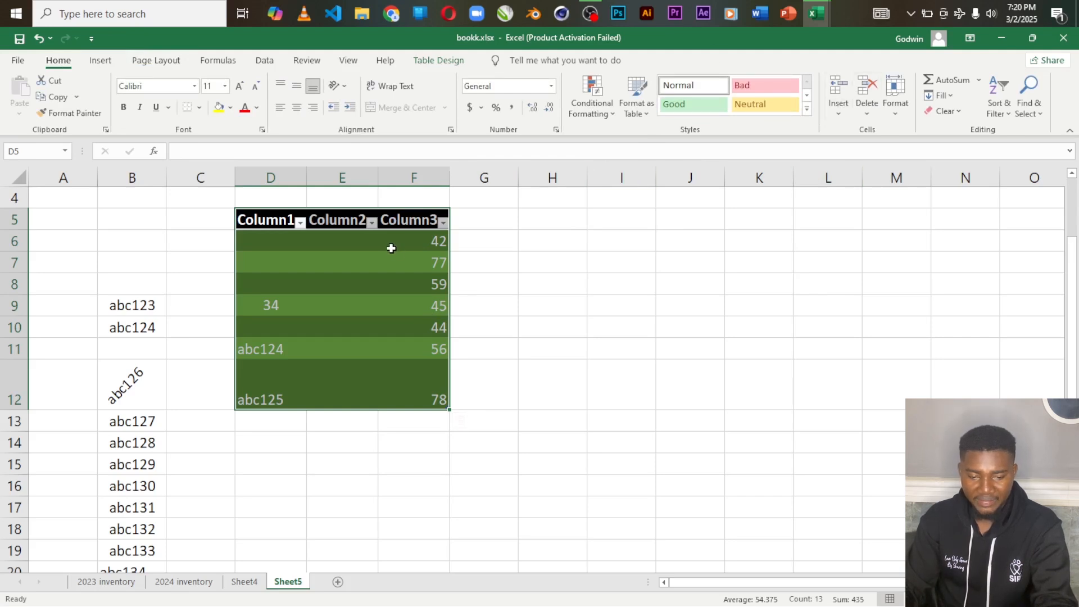
pyautogui.click(402, 262)
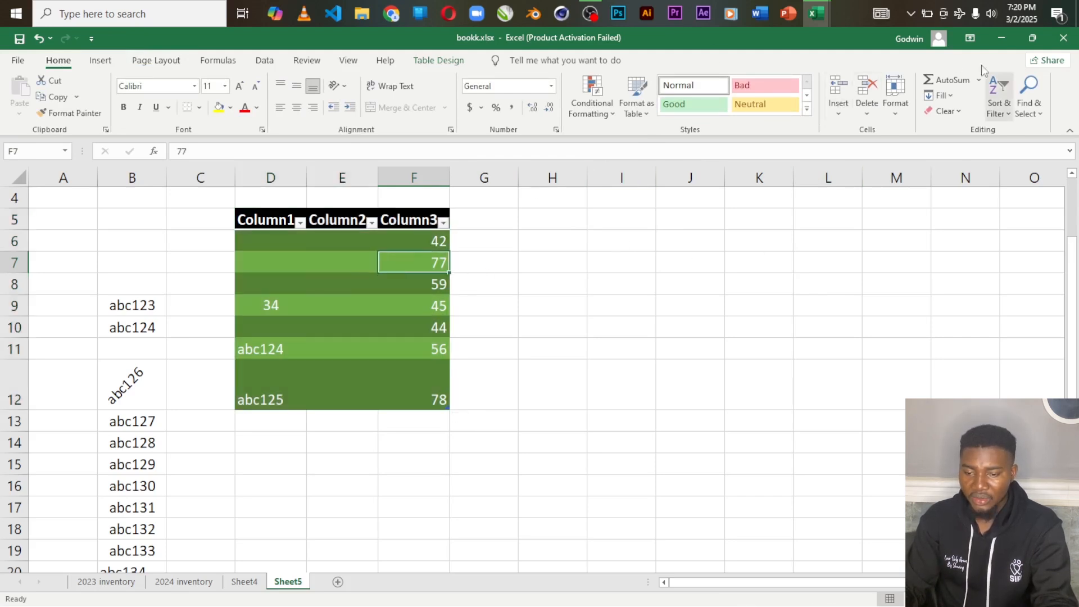
pyautogui.click(843, 121)
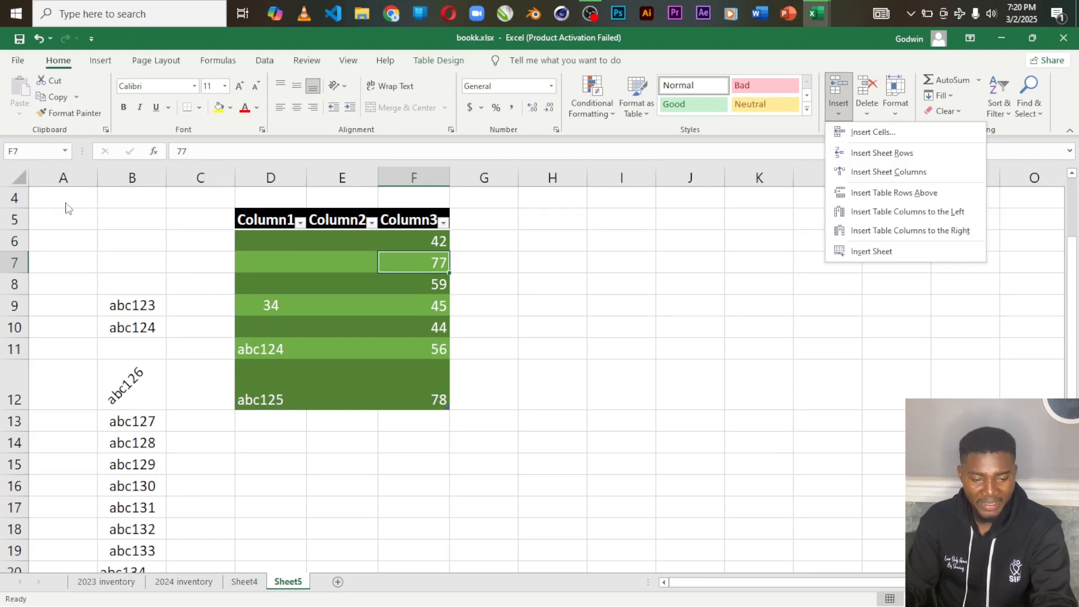
pyautogui.click(189, 198)
pyautogui.click(189, 197)
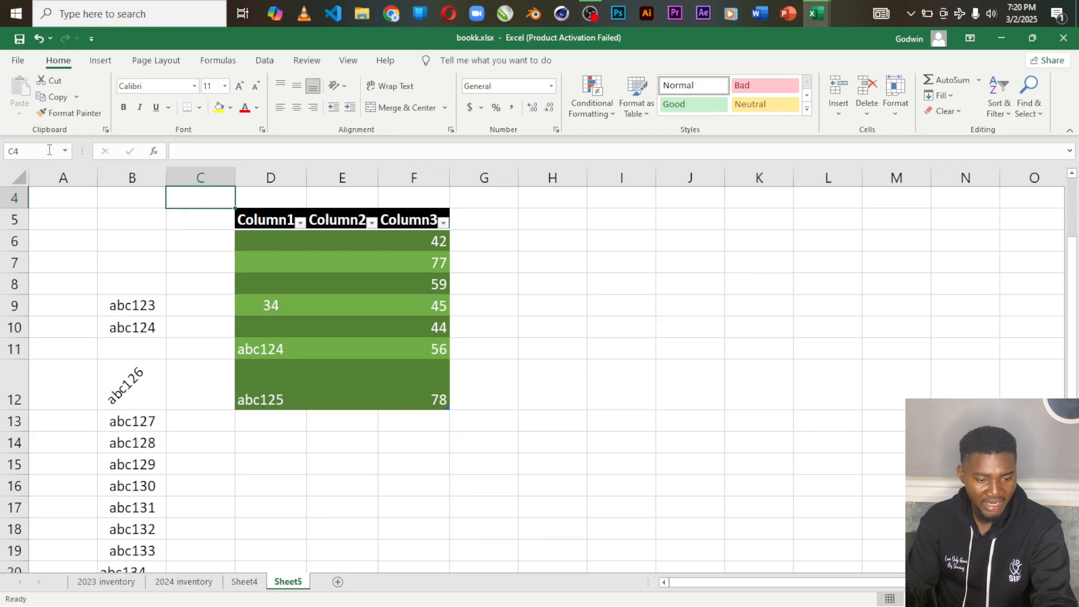
pyautogui.click(23, 152)
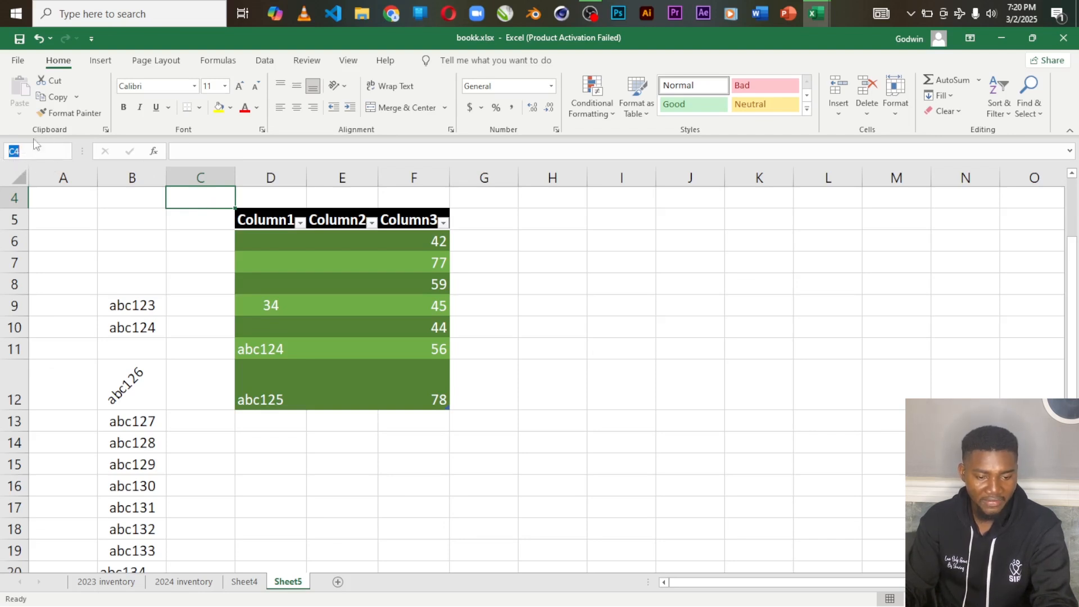
pyautogui.click(188, 241)
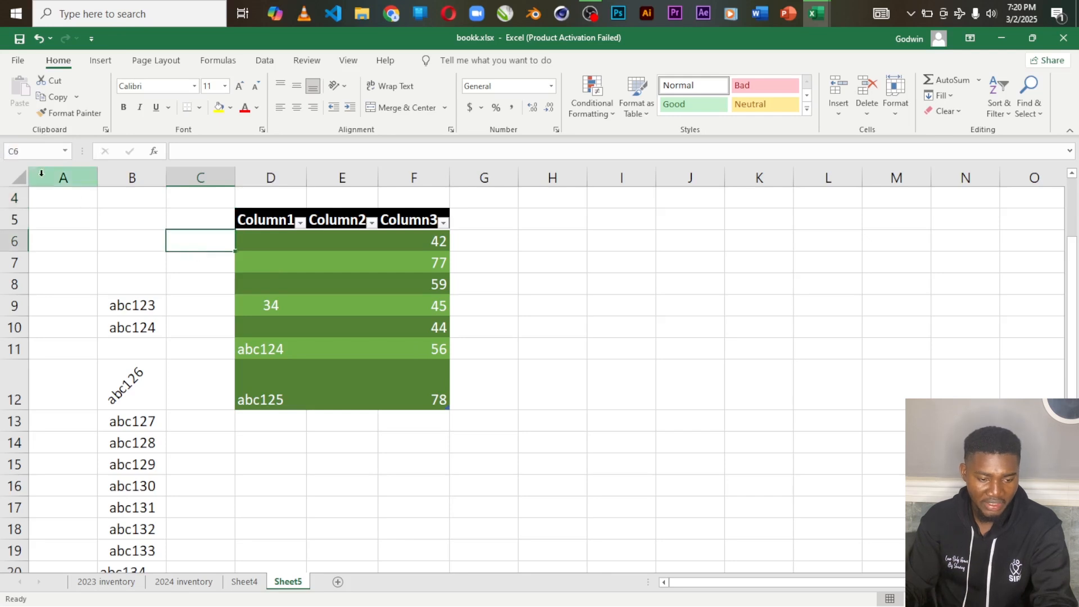
pyautogui.click(549, 219)
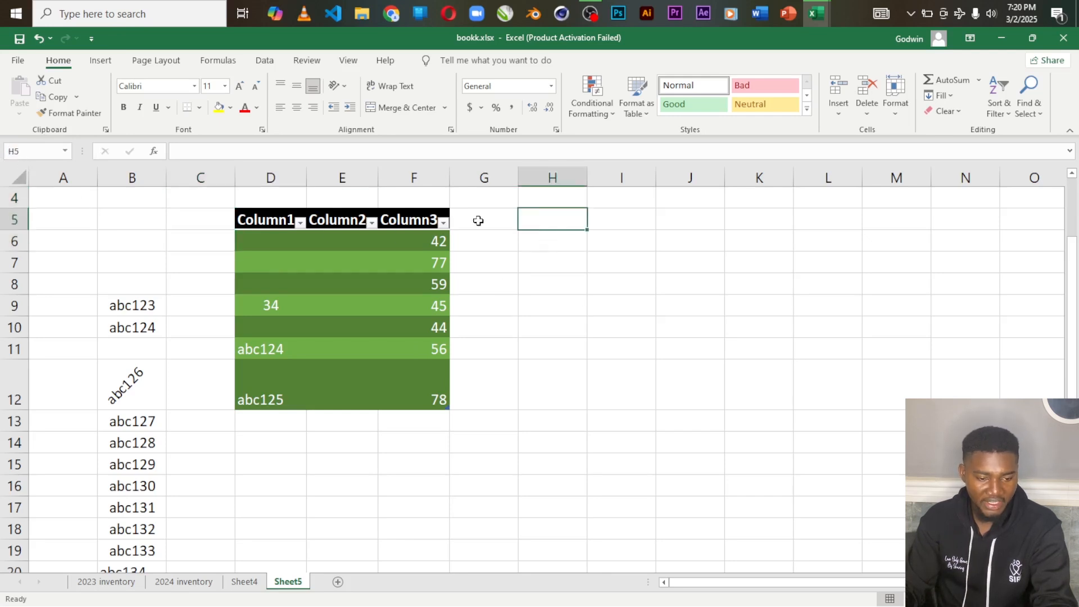
pyautogui.click(681, 418)
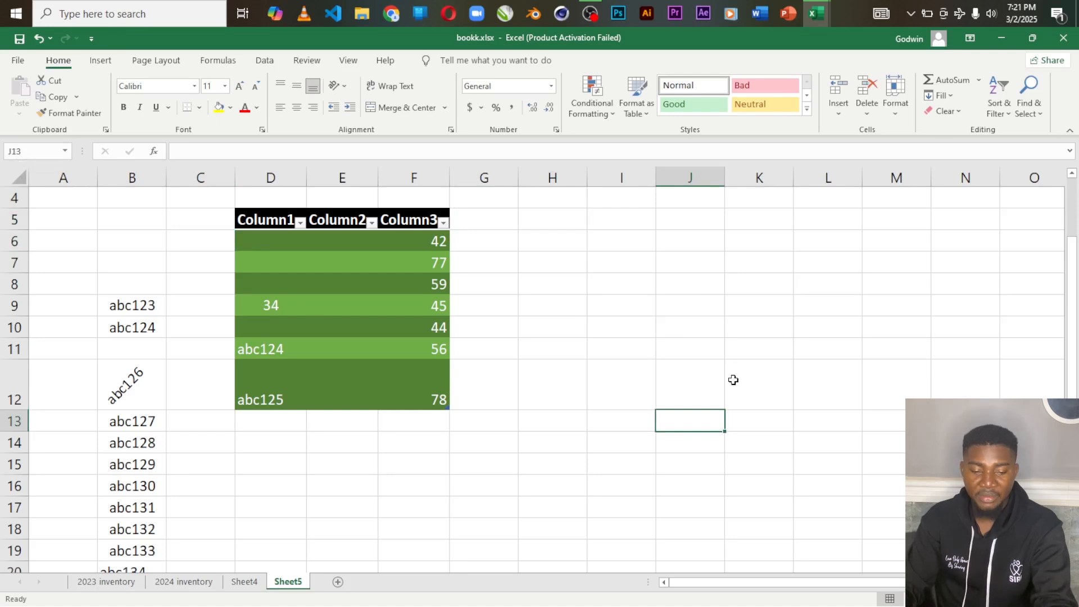
# Step: Try inserting a table row above cell F7 and undo the insertion
pyautogui.click(390, 263)
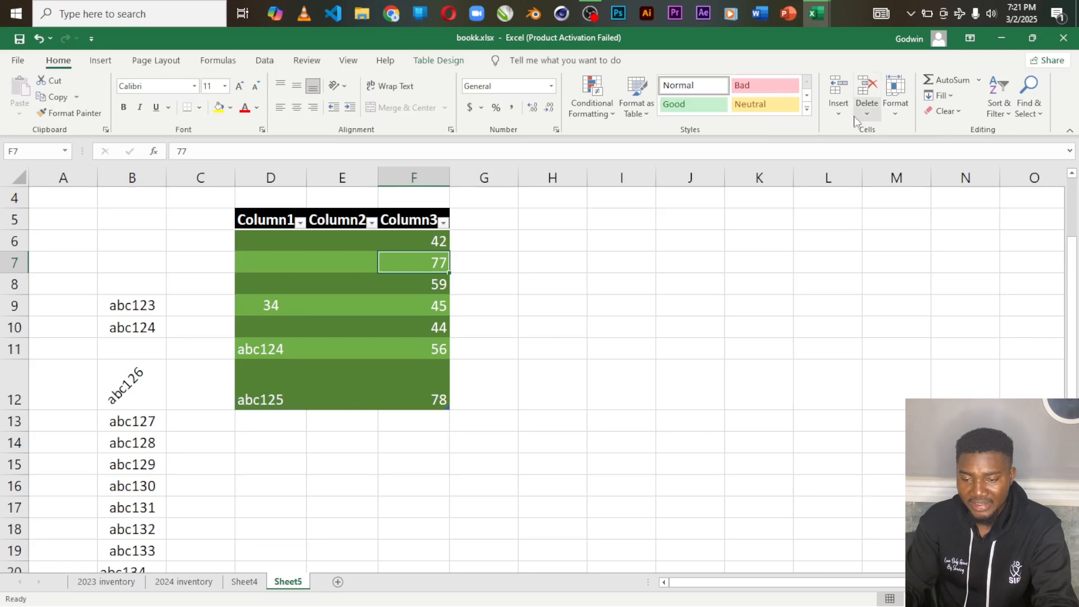
pyautogui.click(839, 115)
pyautogui.click(893, 193)
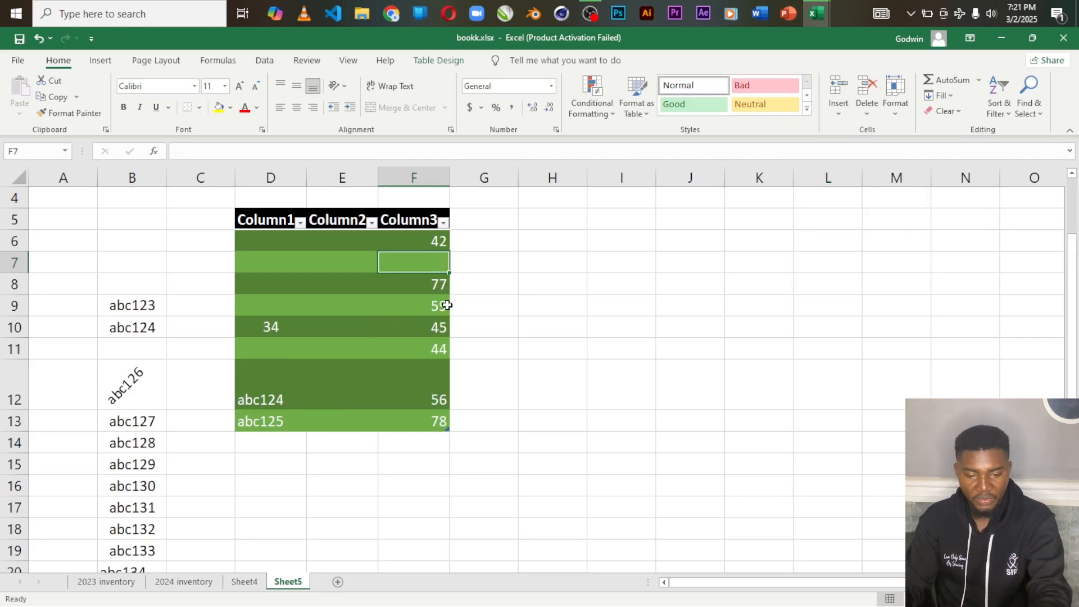
pyautogui.hotkey('ctrl', 'z')
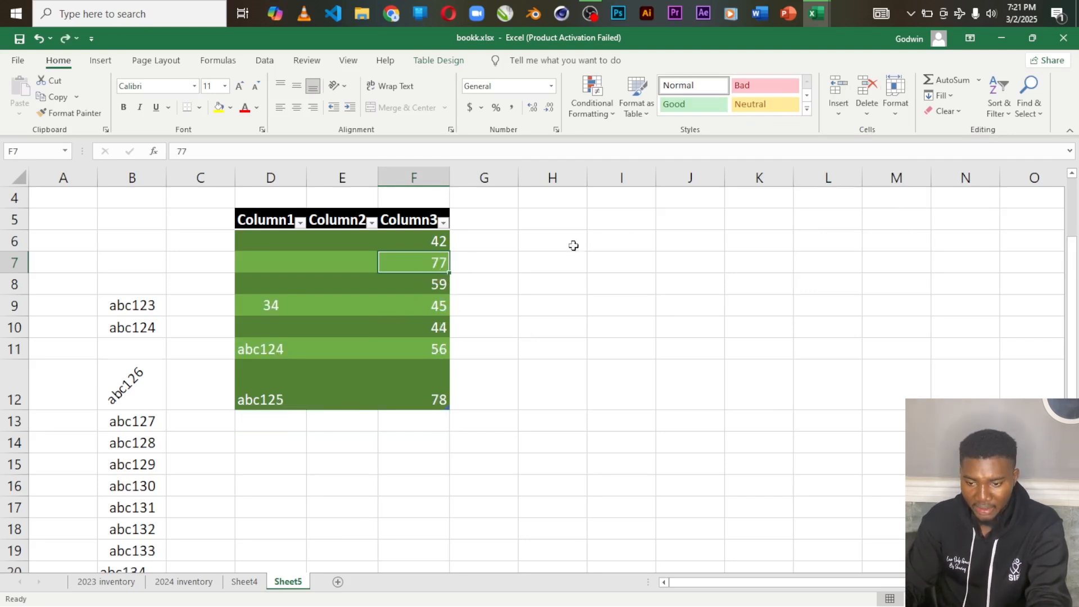
# Step: Insert a blank table row at row 7, directly above the row containing 77
pyautogui.click(838, 113)
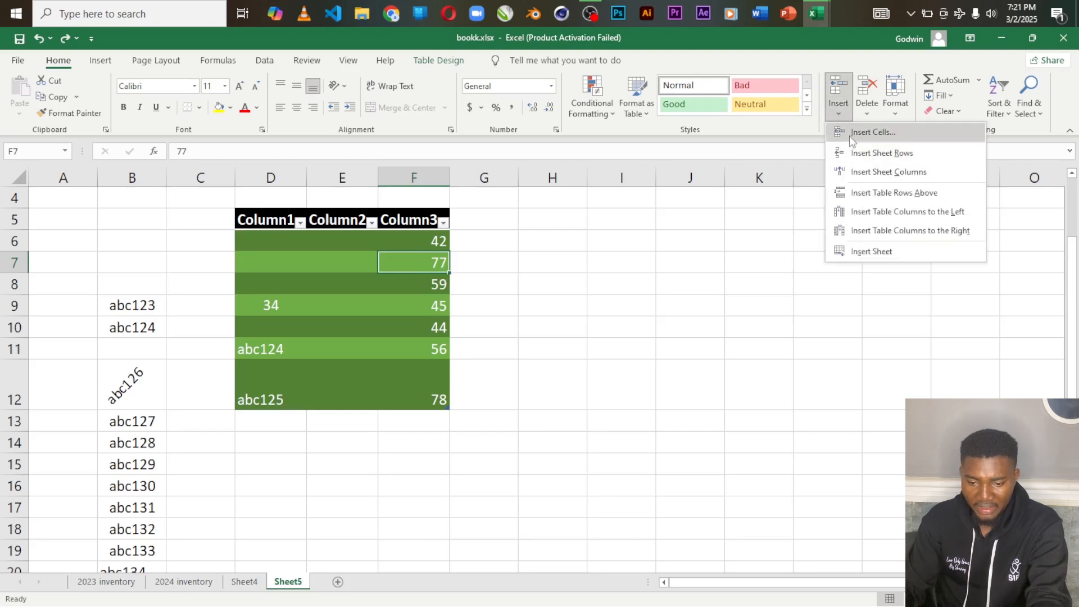
pyautogui.click(847, 153)
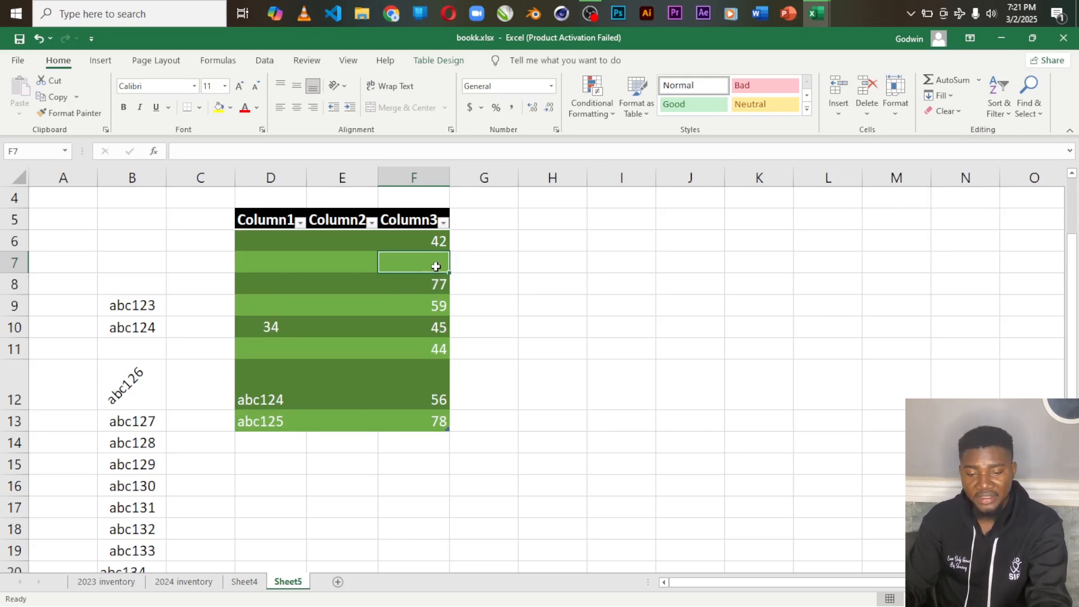
pyautogui.click(840, 114)
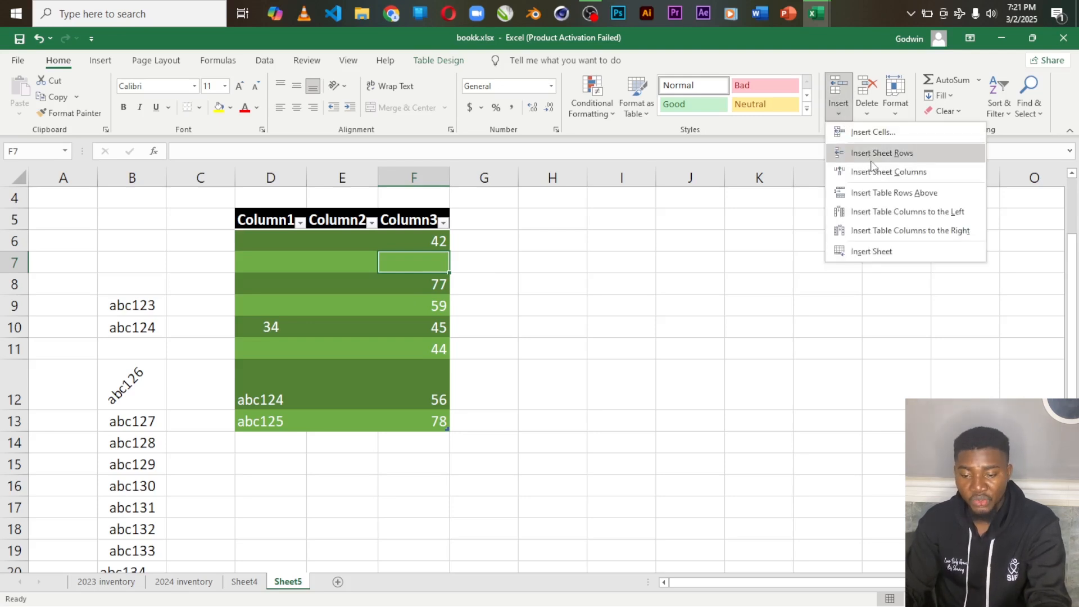
pyautogui.click(431, 261)
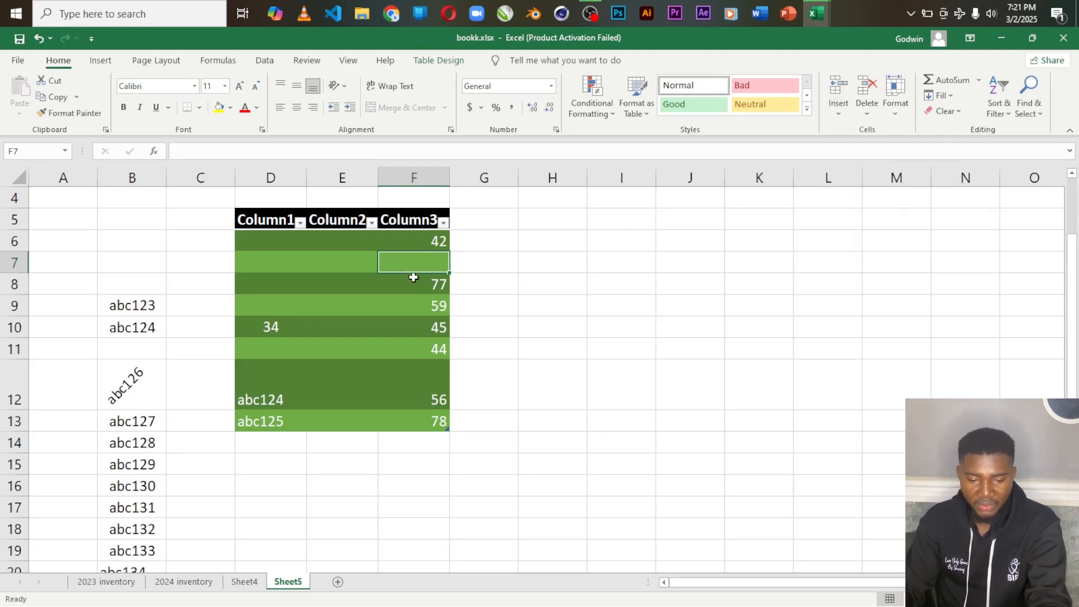
# Step: Insert an entire sheet row at cell F8, above the row containing 77
pyautogui.click(424, 286)
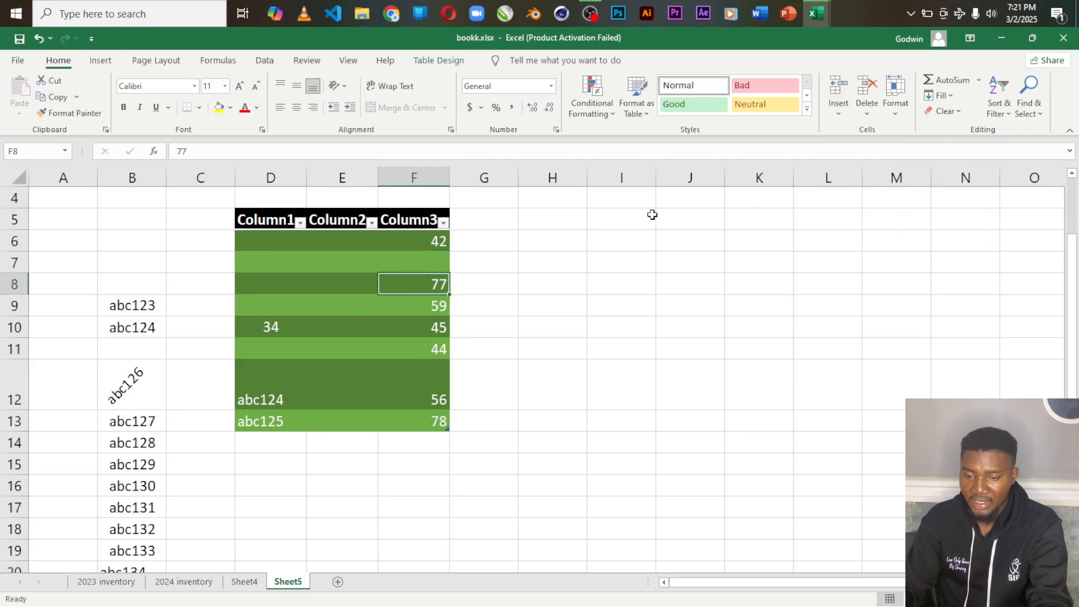
pyautogui.click(840, 112)
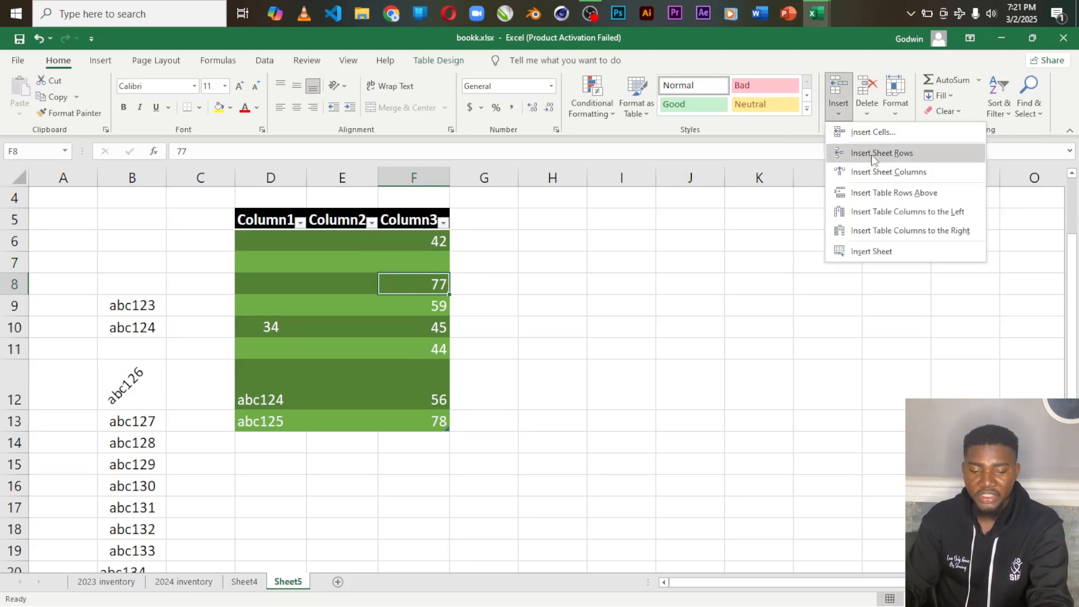
pyautogui.click(872, 154)
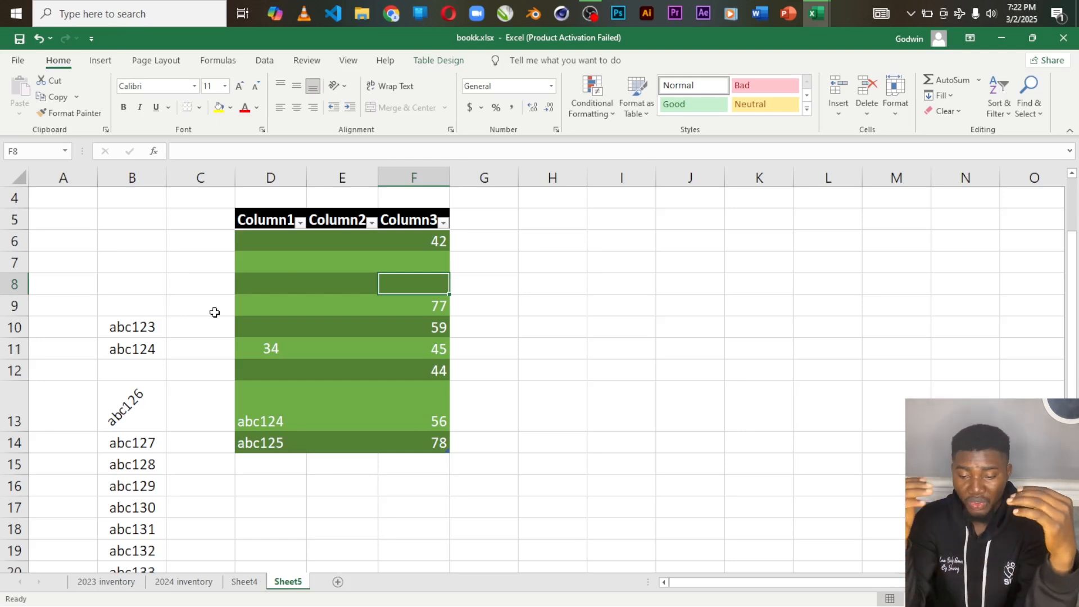
# Step: Insert cells at the empty cell H6 outside the table, using the Entire column option
pyautogui.click(840, 109)
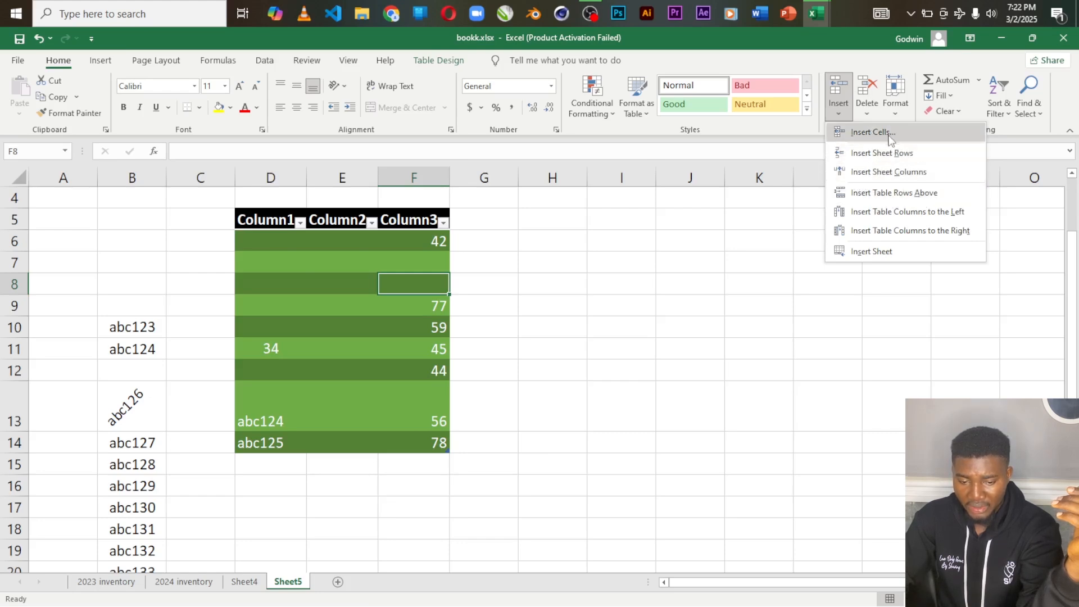
pyautogui.click(555, 247)
pyautogui.click(554, 241)
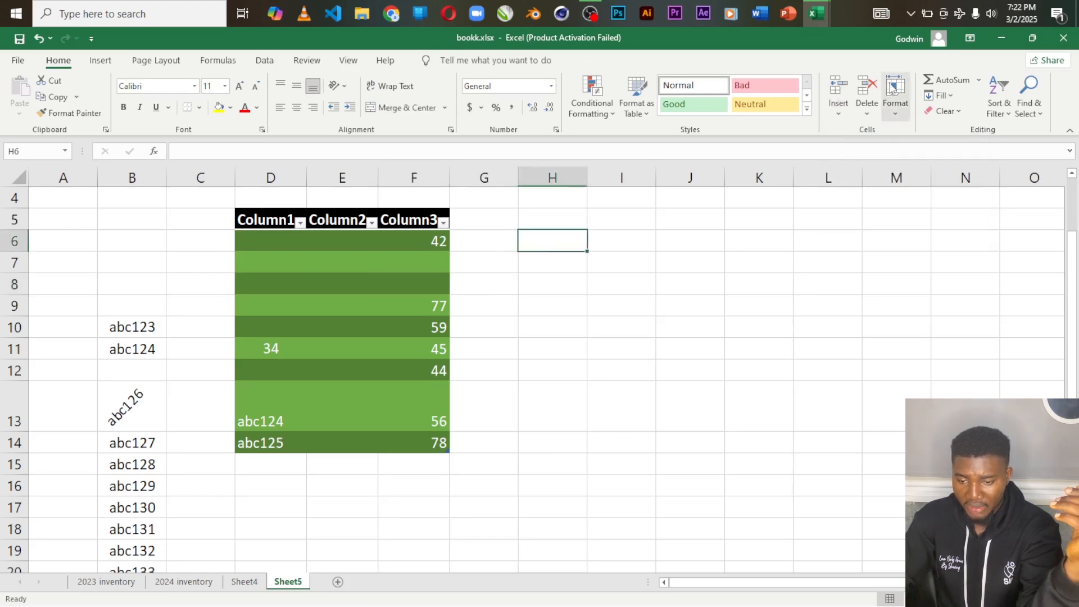
pyautogui.click(843, 110)
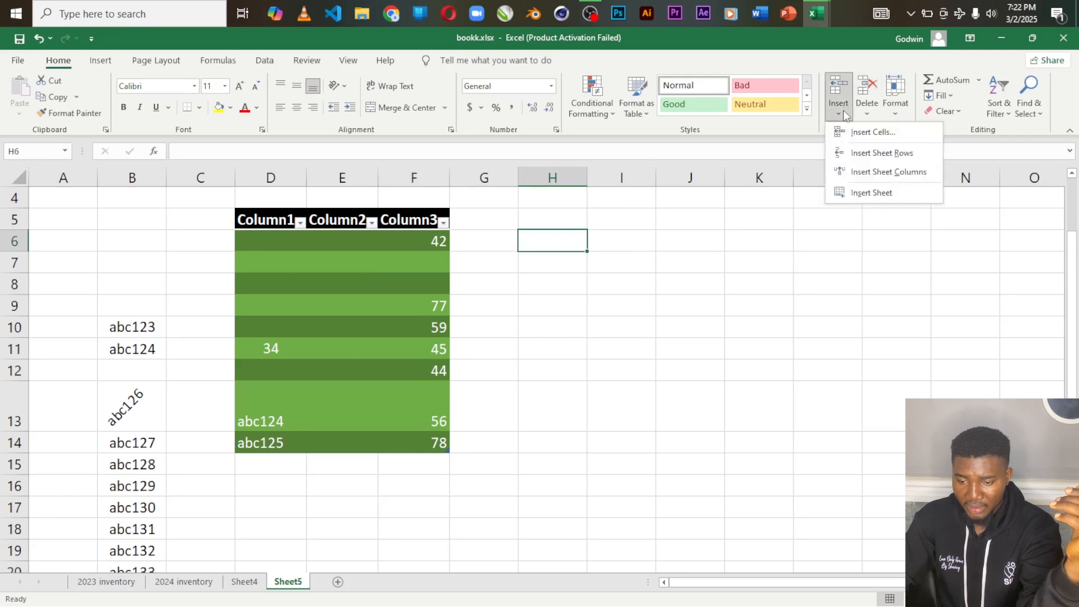
pyautogui.click(880, 135)
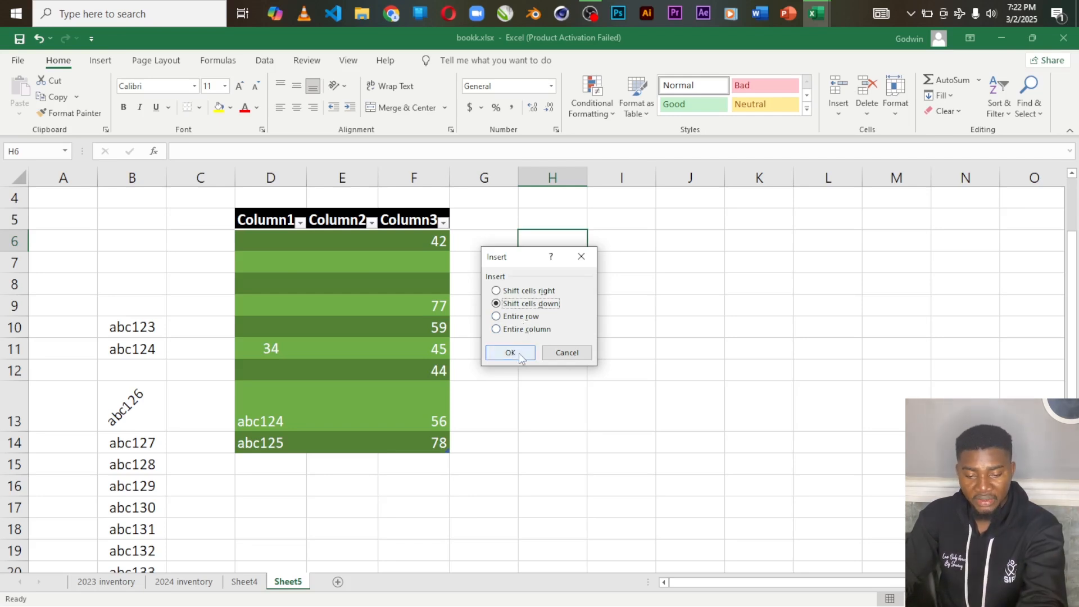
pyautogui.click(497, 331)
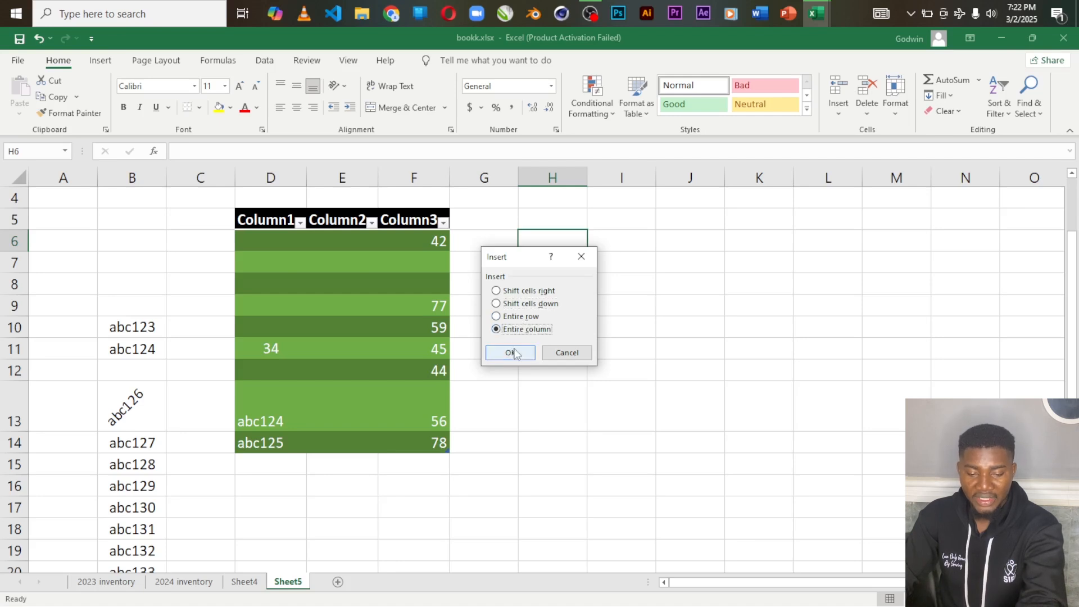
pyautogui.click(513, 353)
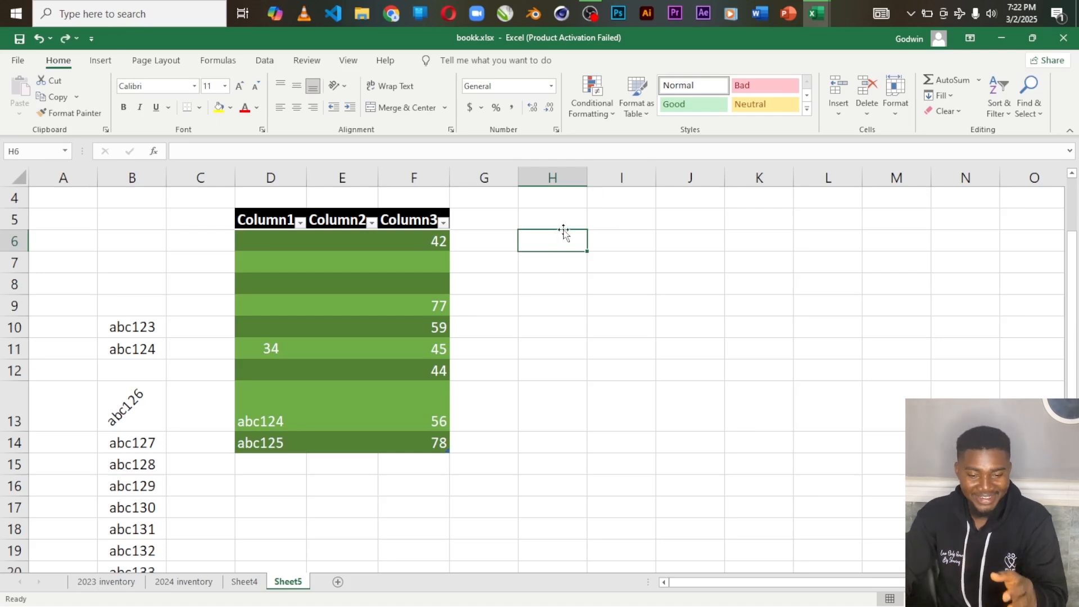
# Step: Insert a blank table row at cell F6 above the 42 entry, and insert a sheet column before Column3
pyautogui.click(416, 237)
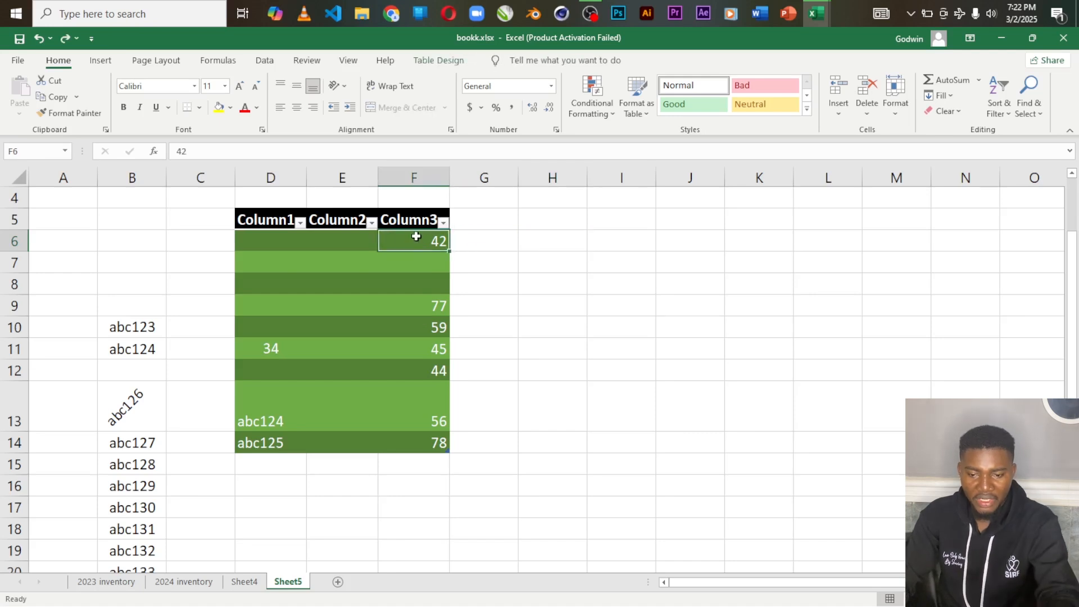
pyautogui.click(841, 111)
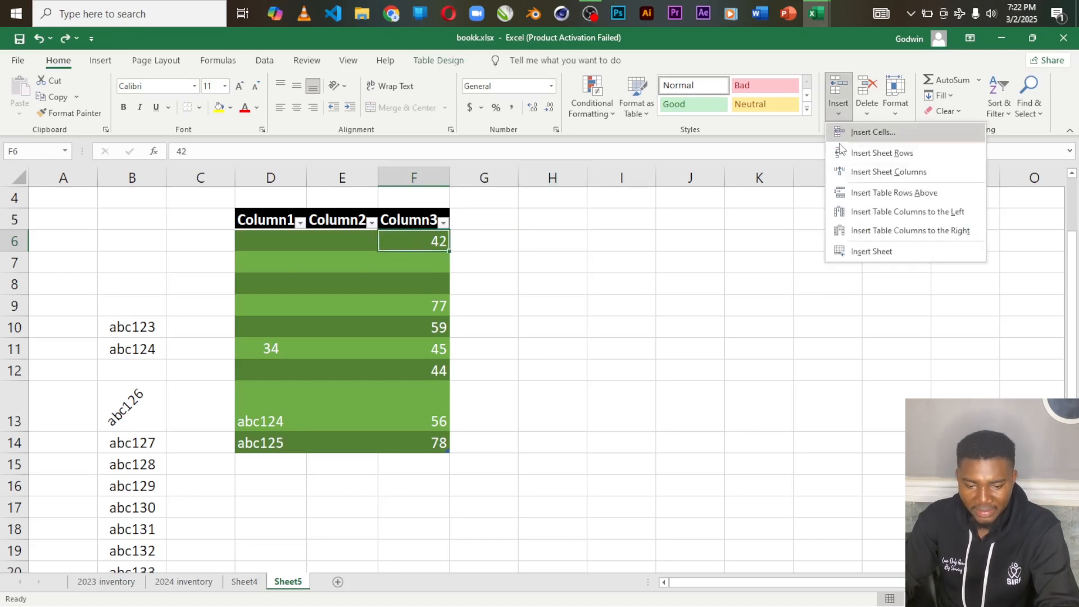
pyautogui.click(843, 133)
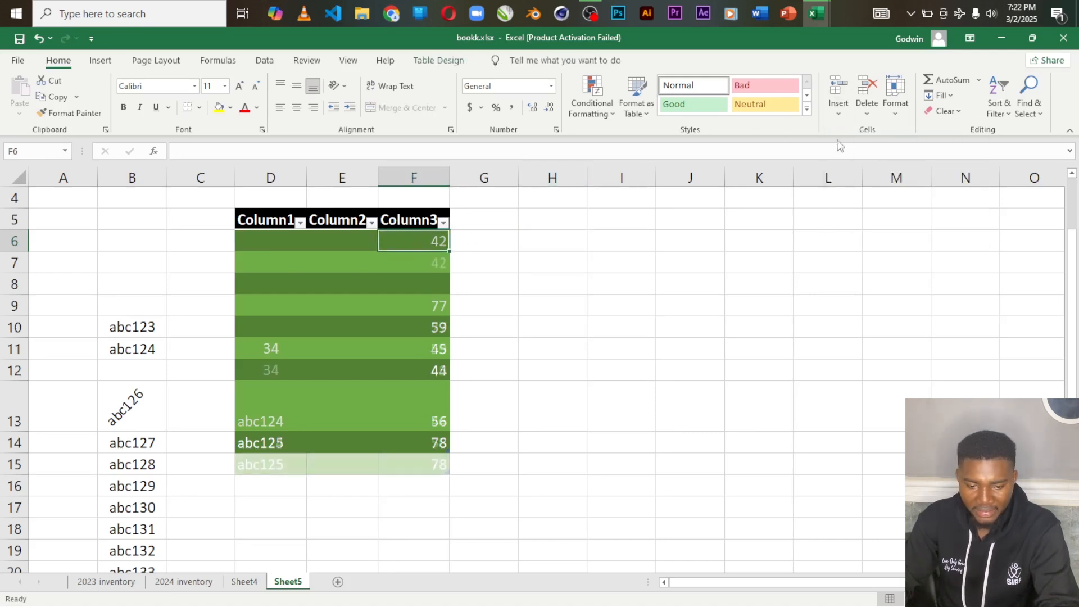
pyautogui.click(836, 107)
pyautogui.click(887, 169)
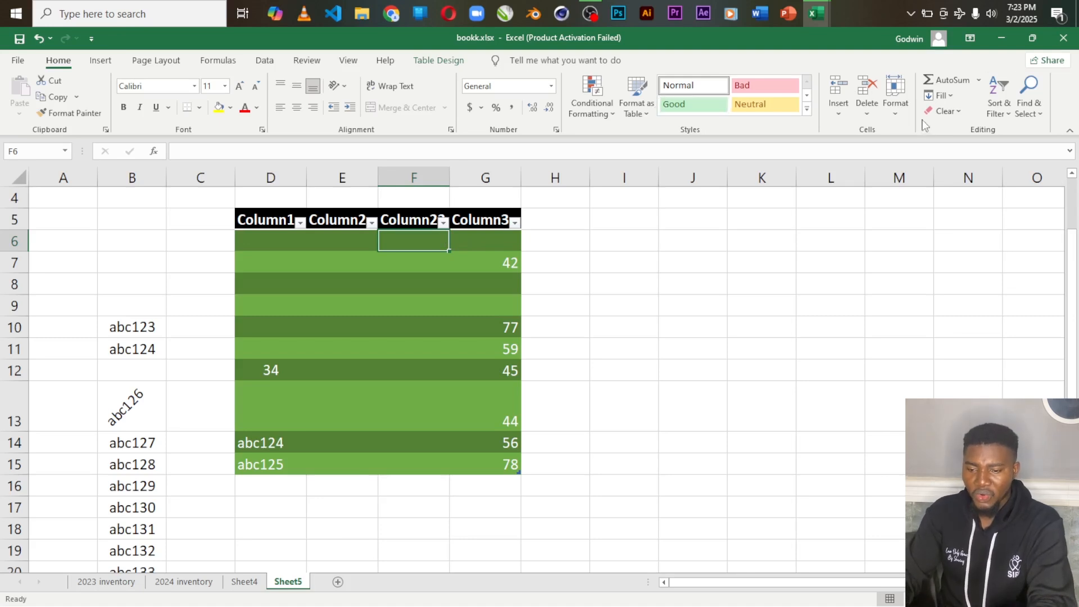
# Step: Delete the empty sheet column before Column3 and the blank sheet row 6 above the 42 entry
pyautogui.click(869, 119)
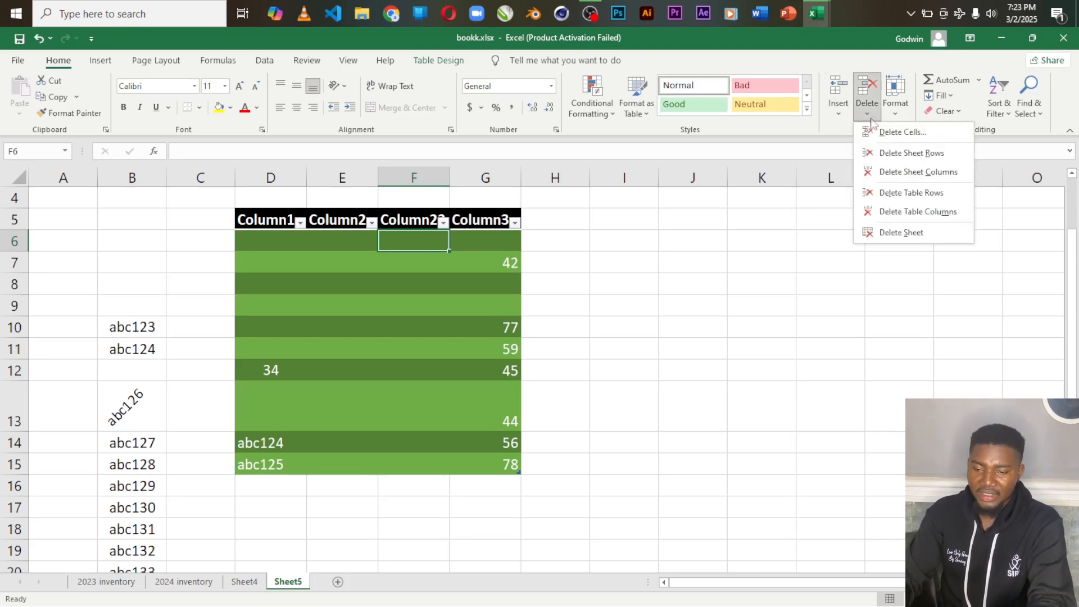
pyautogui.click(906, 133)
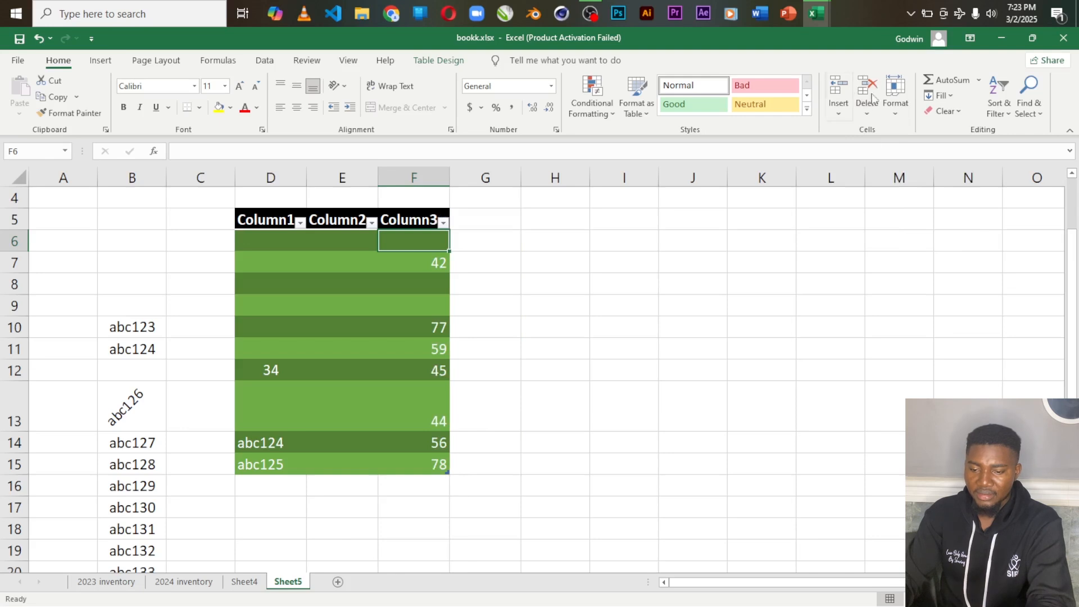
pyautogui.click(866, 109)
pyautogui.click(895, 158)
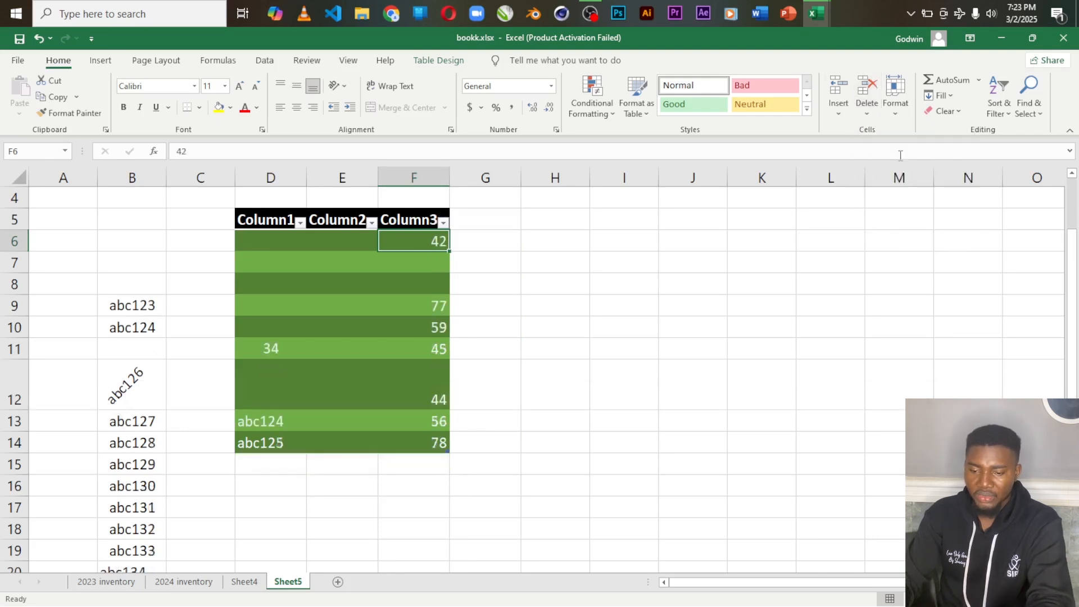
# Step: Delete the table row containing 42 at cell F6, leaving the cells outside the table in place
pyautogui.click(895, 117)
pyautogui.click(867, 117)
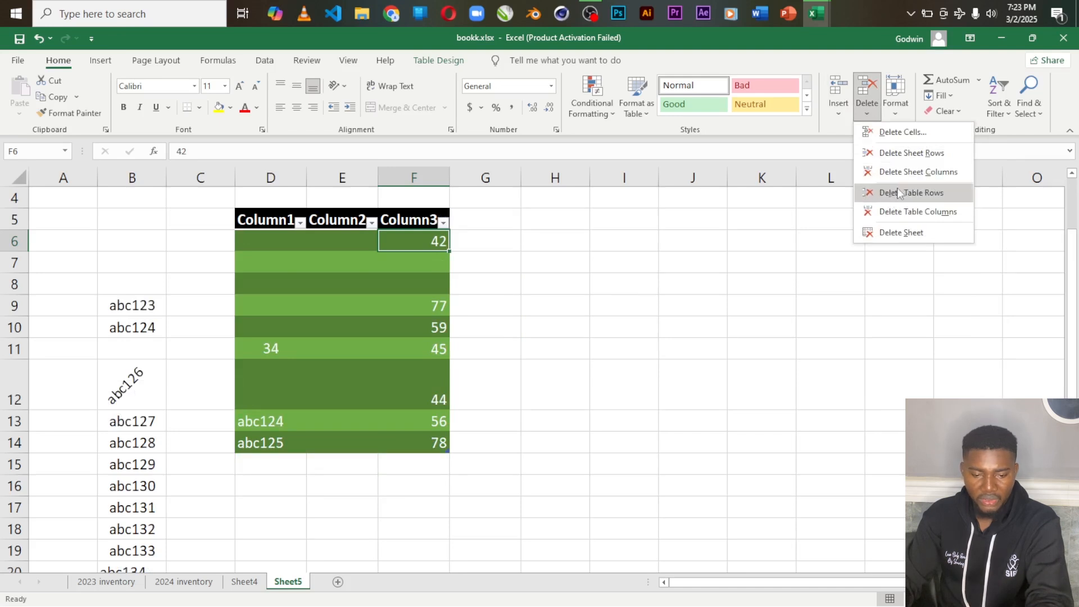
pyautogui.click(898, 191)
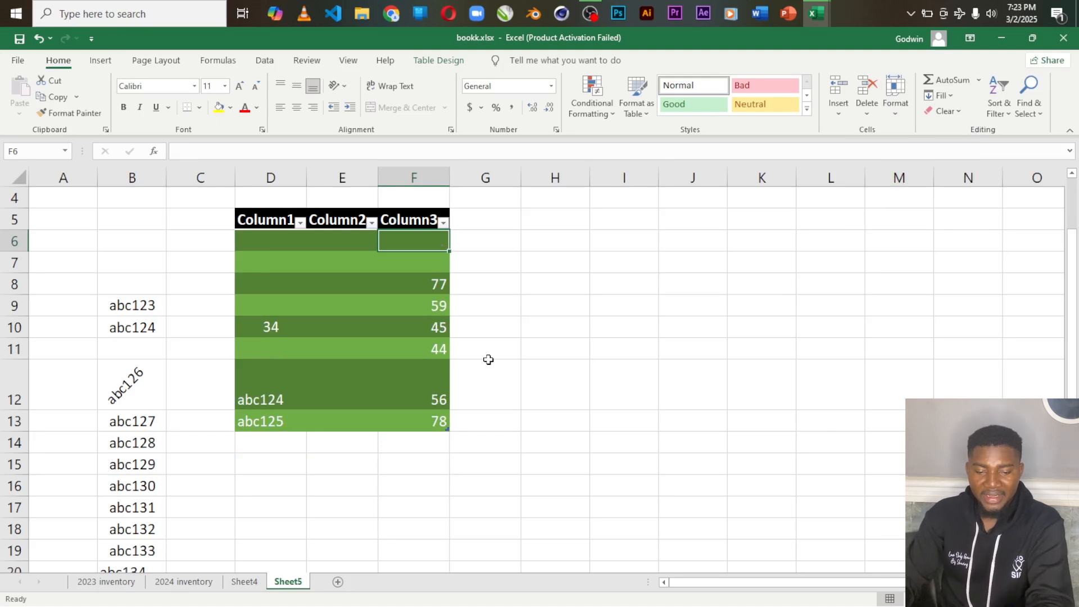
pyautogui.moveTo(417, 282); pyautogui.dragTo(435, 421)
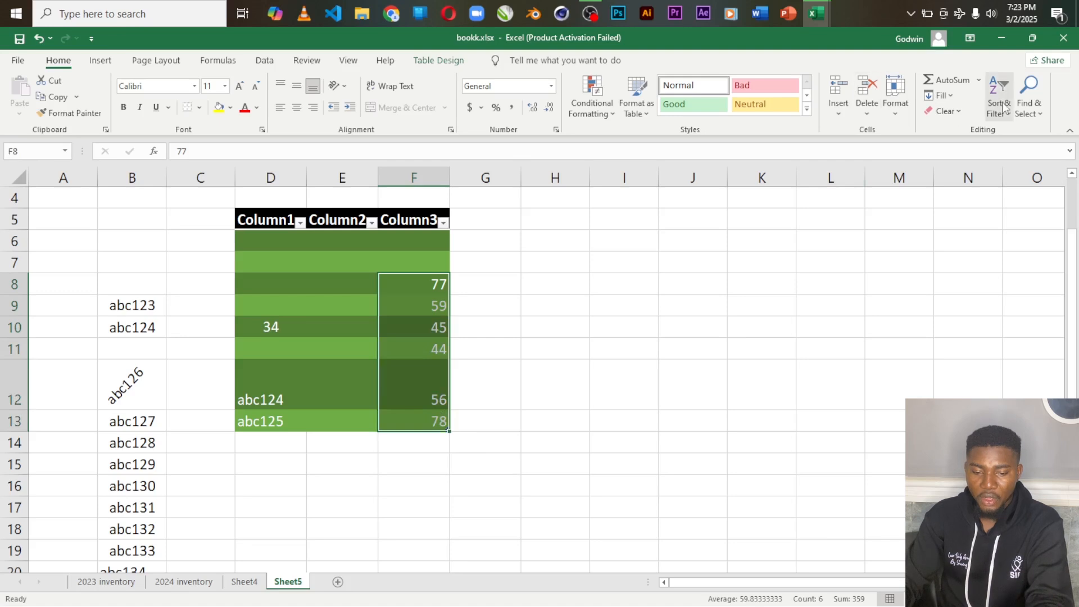
pyautogui.click(489, 349)
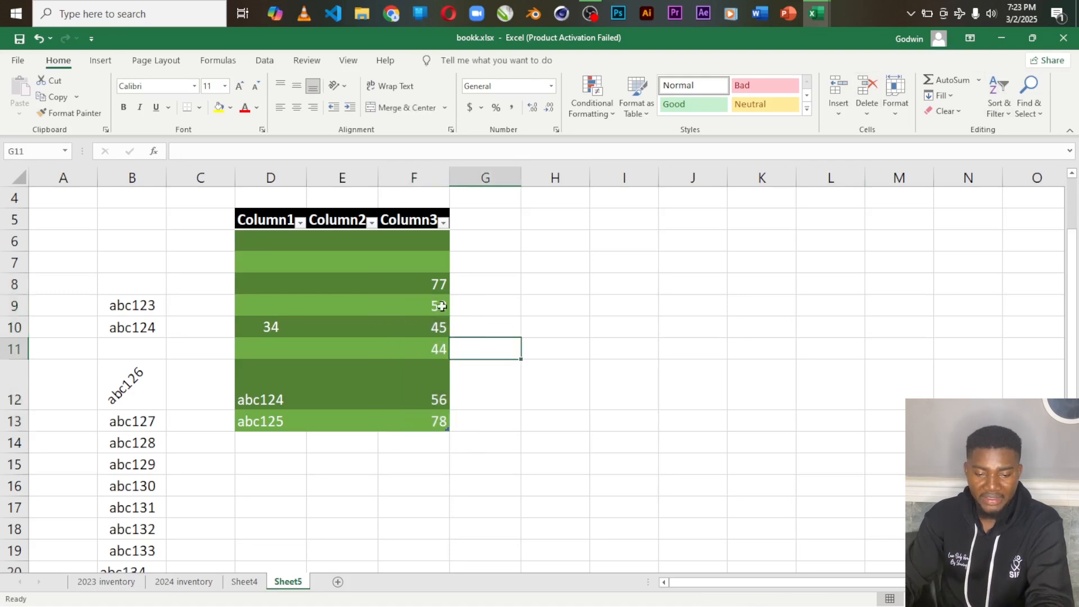
pyautogui.click(415, 283)
pyautogui.moveTo(418, 303); pyautogui.dragTo(432, 444)
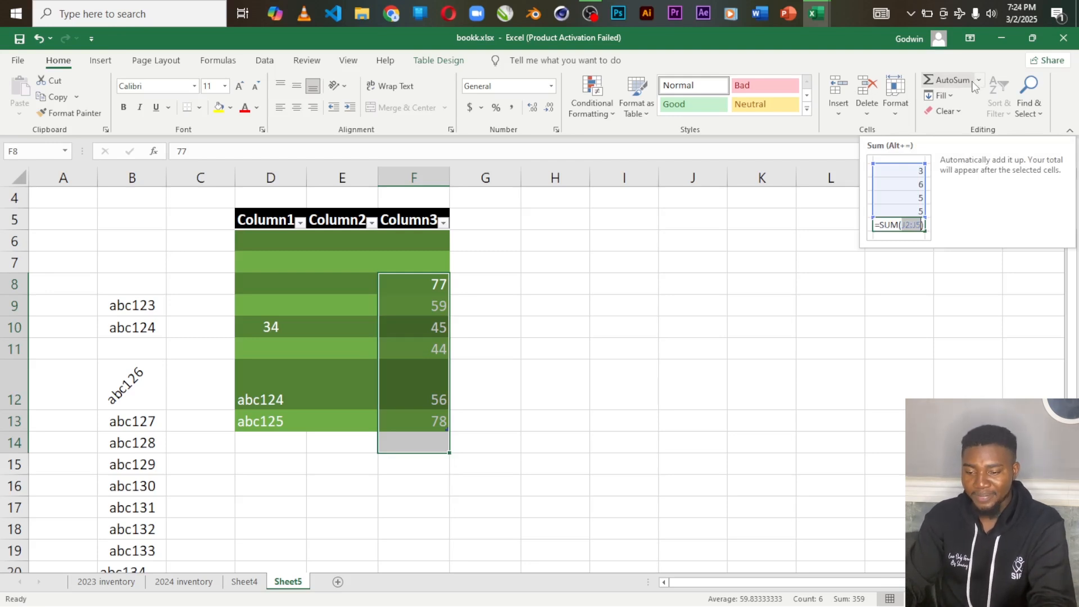
pyautogui.click(977, 82)
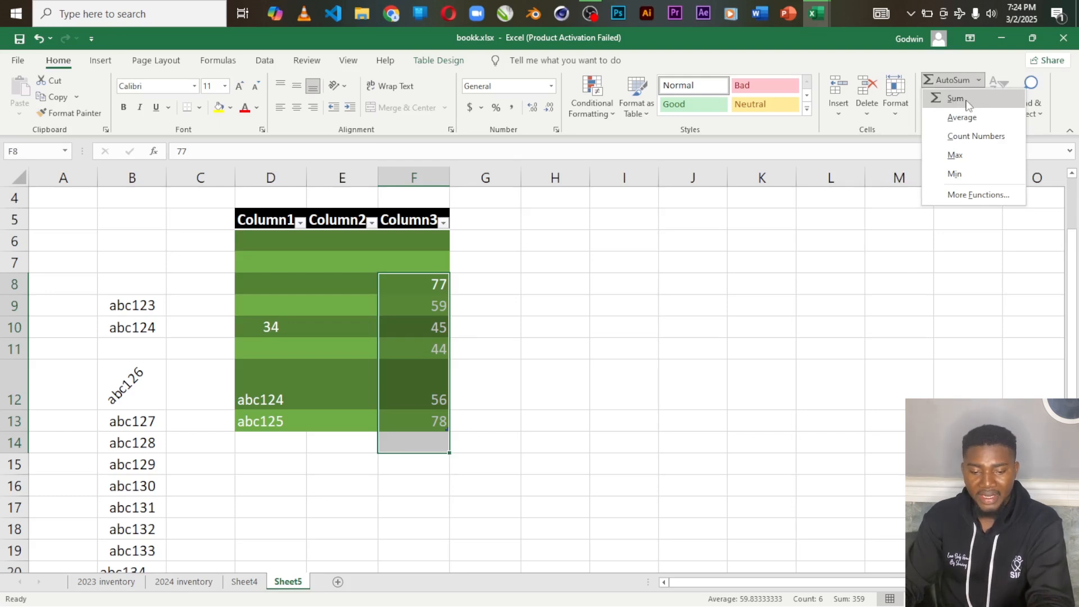
pyautogui.click(544, 337)
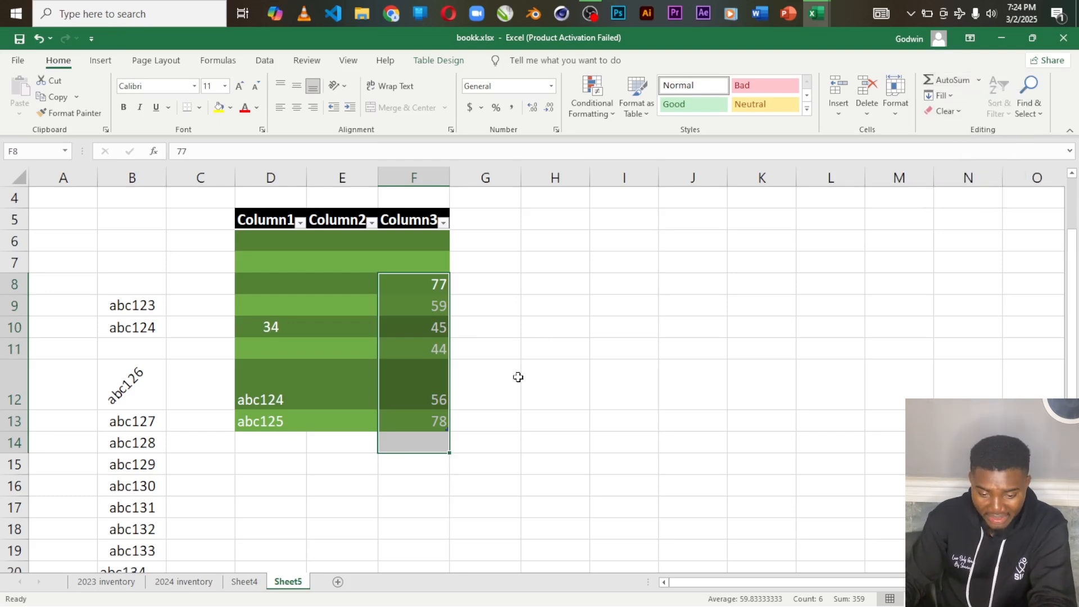
pyautogui.click(504, 383)
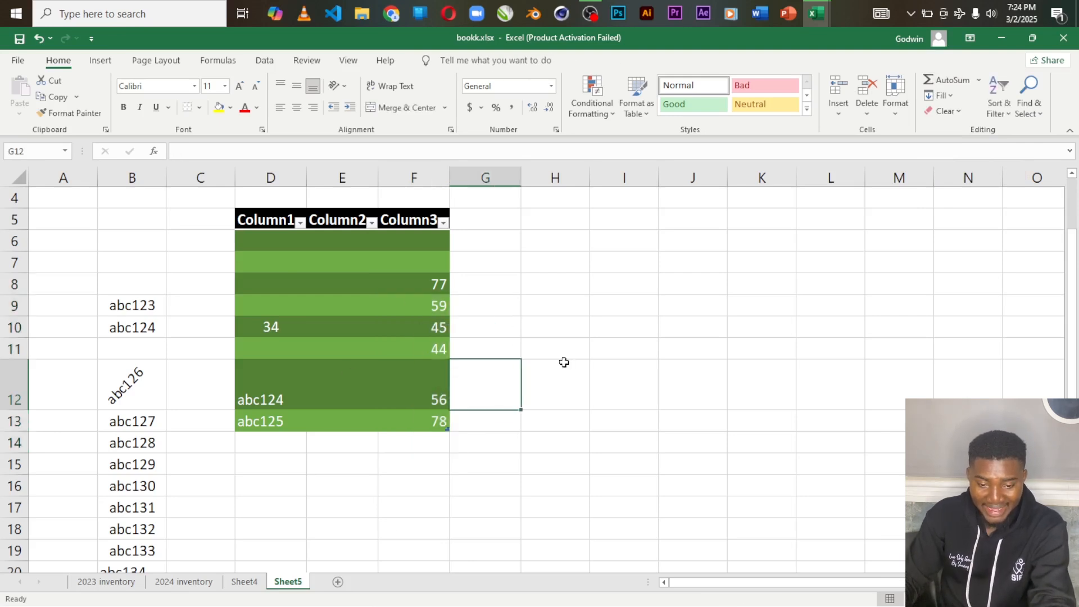
# Step: Try to total the Column3 numbers by applying AutoSum's Sum to F8:F14, and undo it
pyautogui.moveTo(415, 284); pyautogui.dragTo(434, 435)
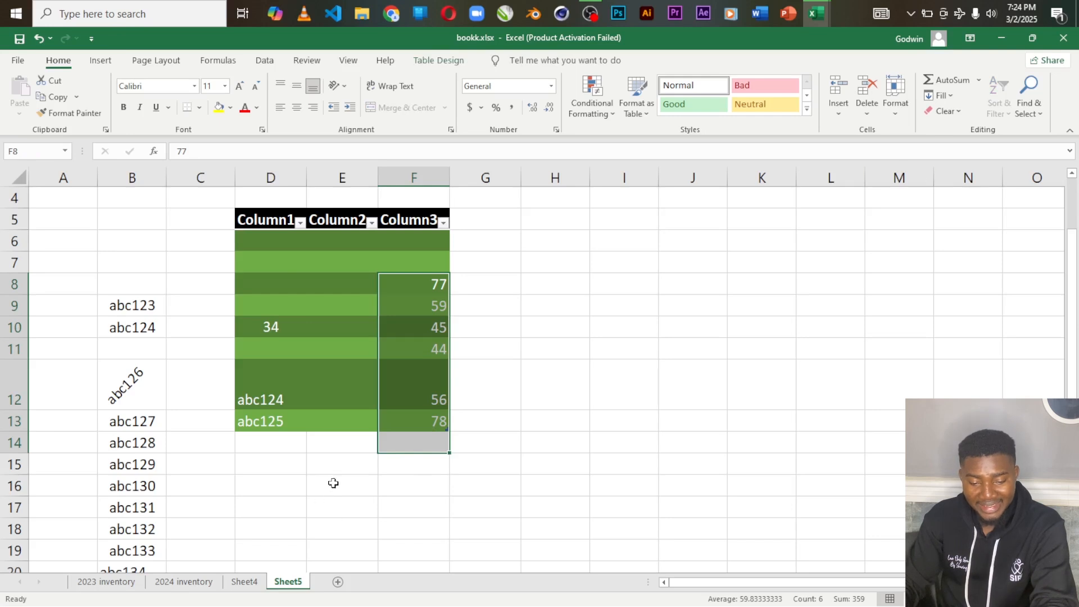
pyautogui.click(978, 79)
pyautogui.click(974, 106)
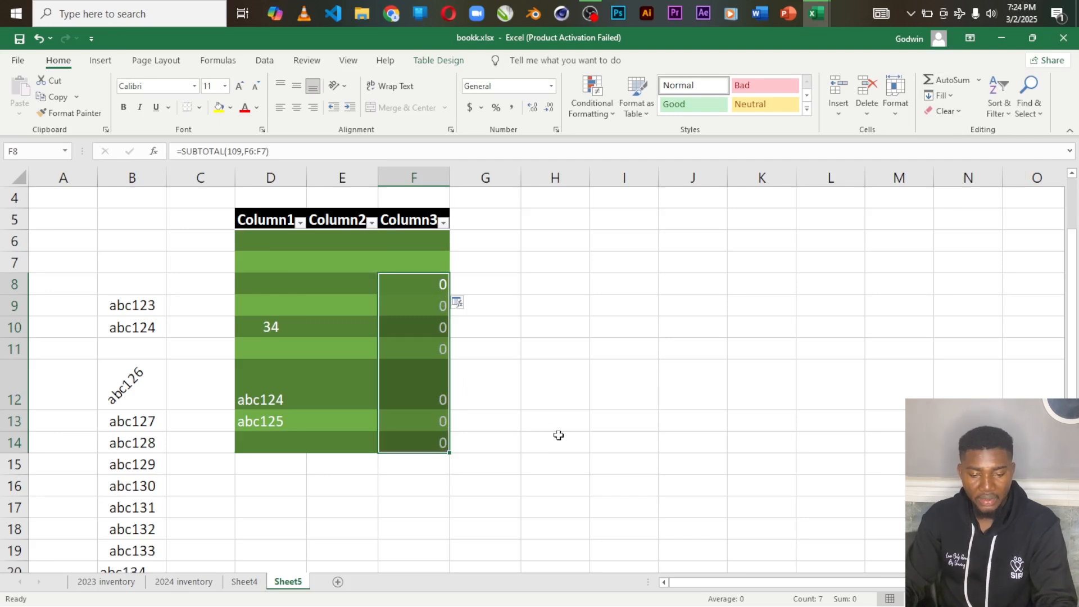
pyautogui.hotkey('ctrl', 'z')
# Step: Enter the values 4, 5, 5, 8 and 9 down cells H8 to H12, outside the table
pyautogui.click(573, 288)
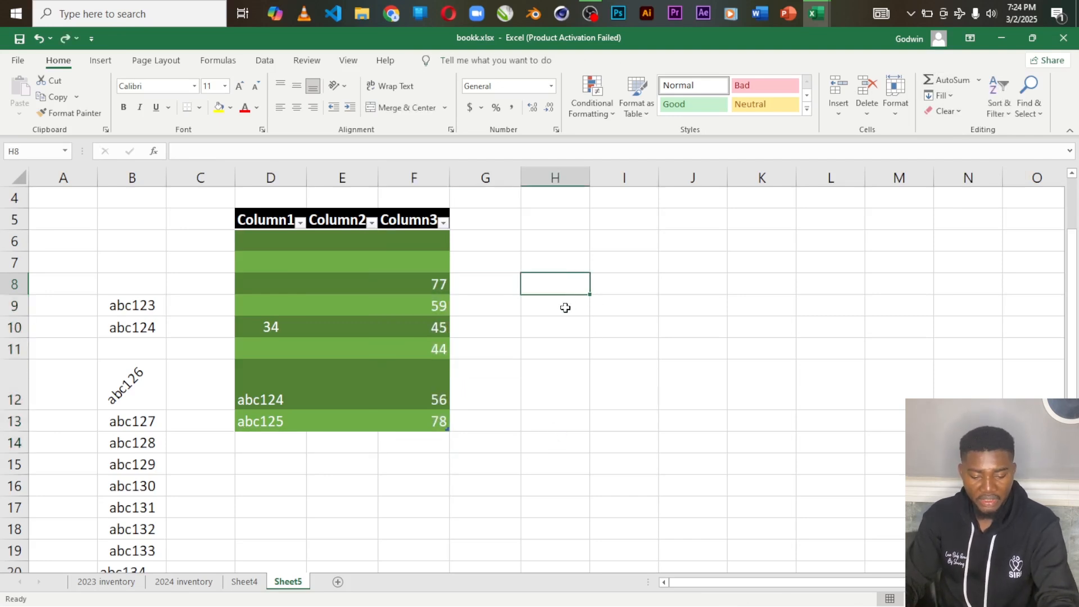
pyautogui.write('4')
pyautogui.press('Return')
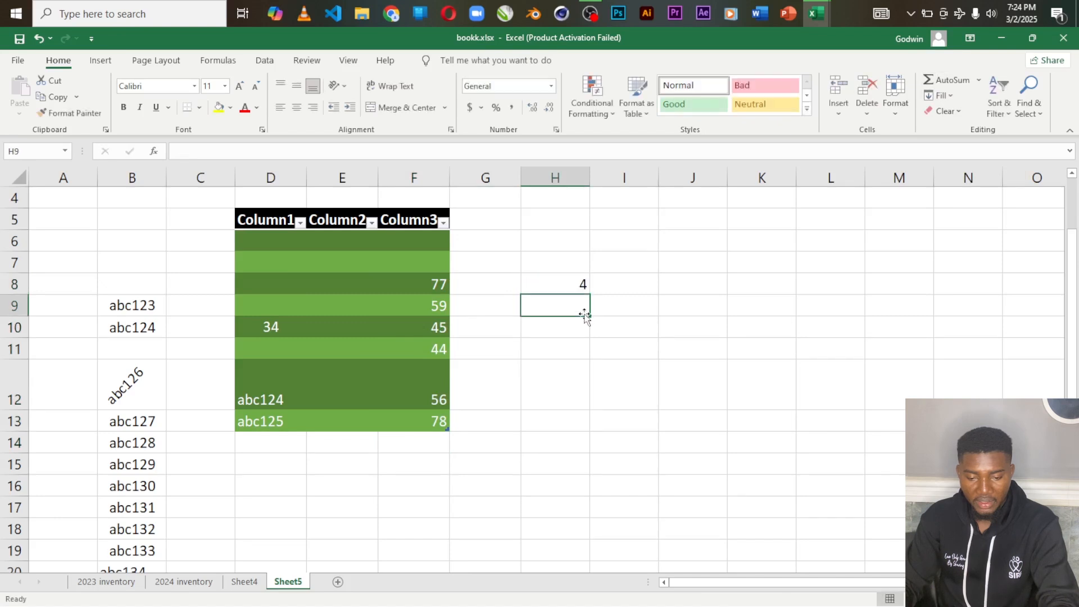
pyautogui.write('5')
pyautogui.click(555, 341)
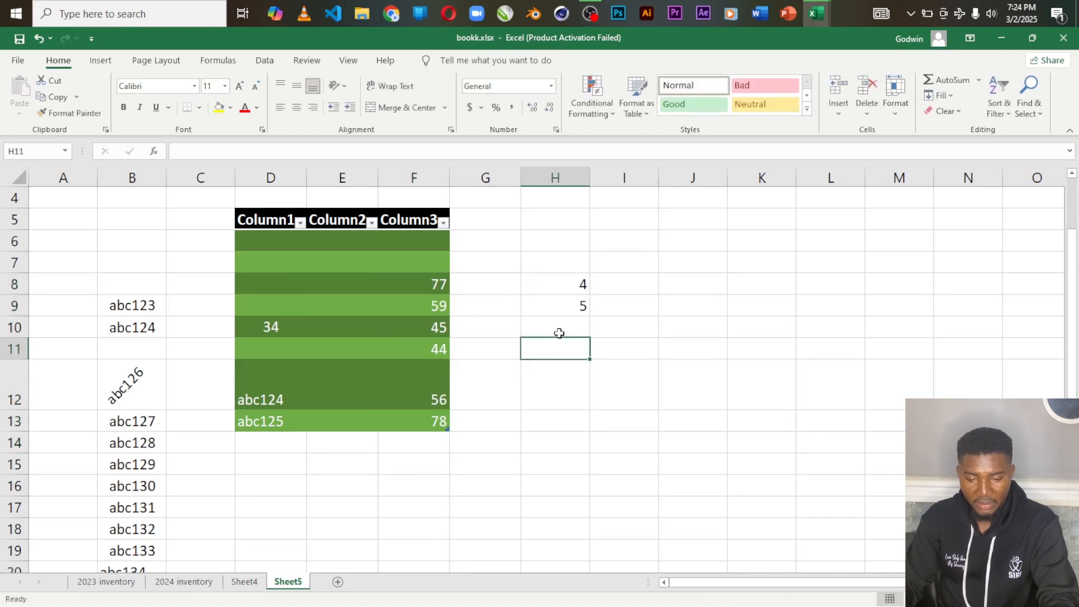
pyautogui.write('8')
pyautogui.click(565, 325)
pyautogui.write('5')
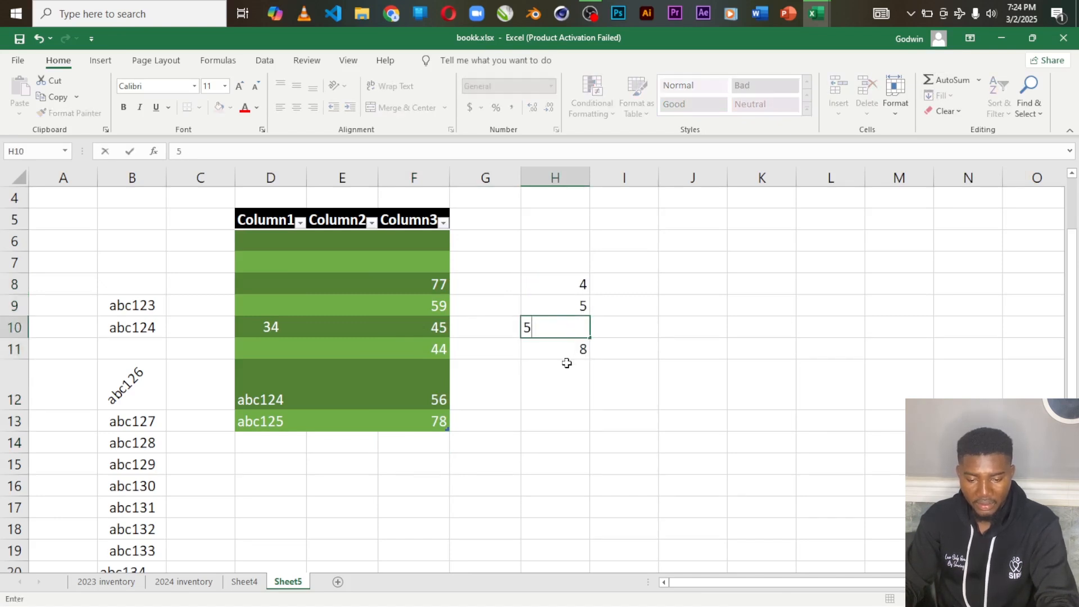
pyautogui.click(564, 373)
pyautogui.write('9')
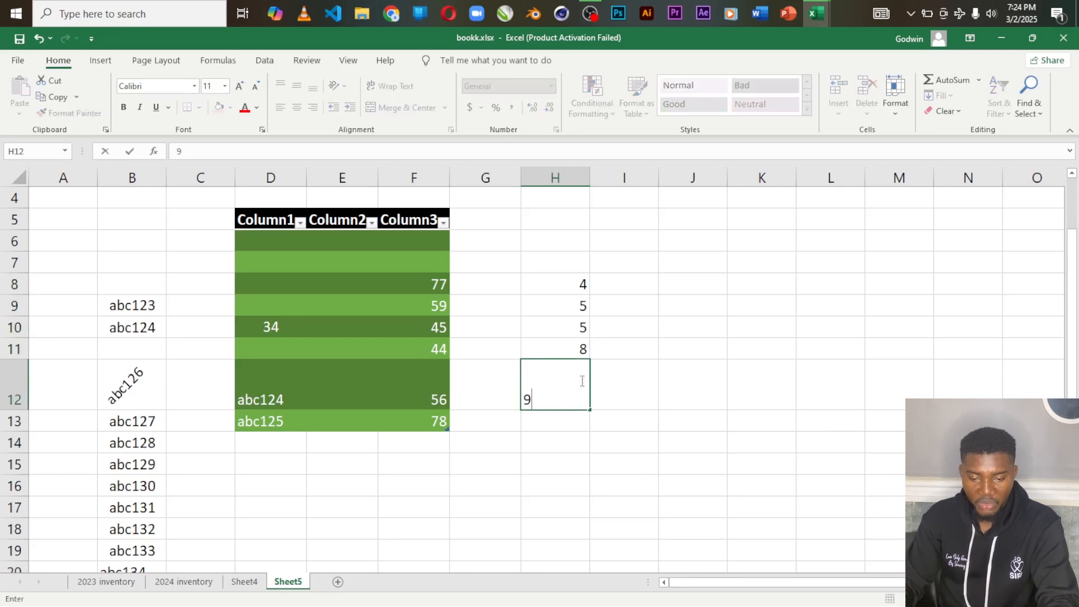
# Step: Enter 7 in cell H7 and 9 in cell H6, above the other values in column H
pyautogui.click(574, 264)
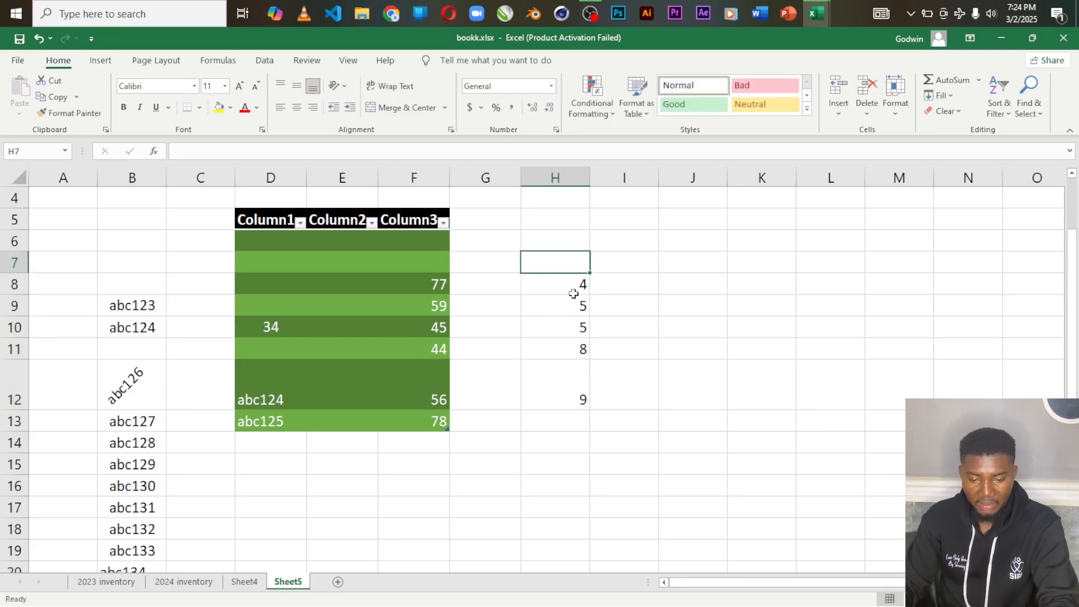
pyautogui.write('7')
pyautogui.click(571, 238)
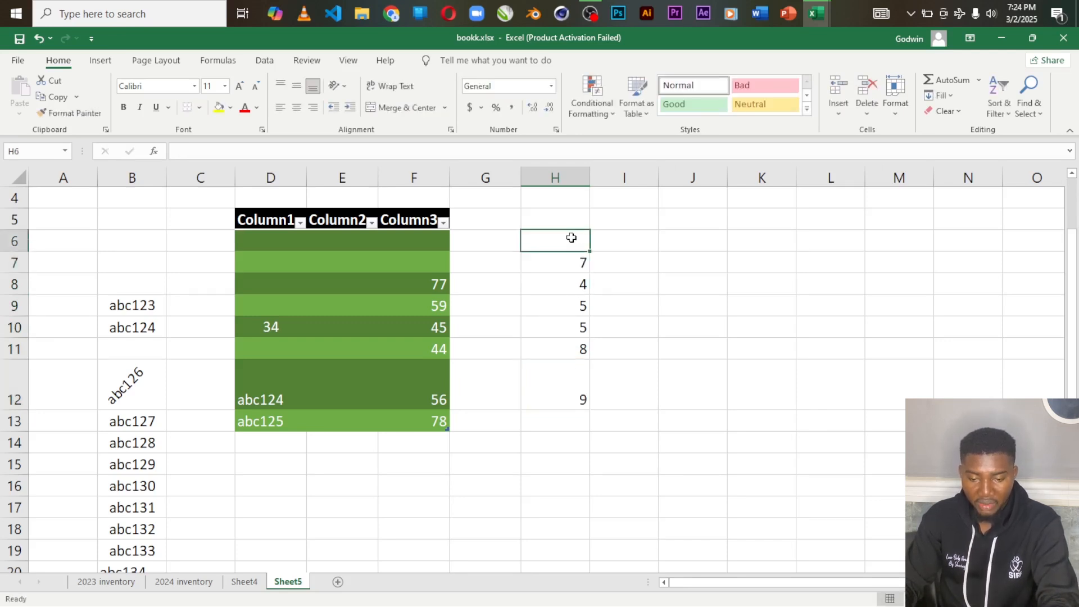
pyautogui.write('9')
pyautogui.press('Tab')
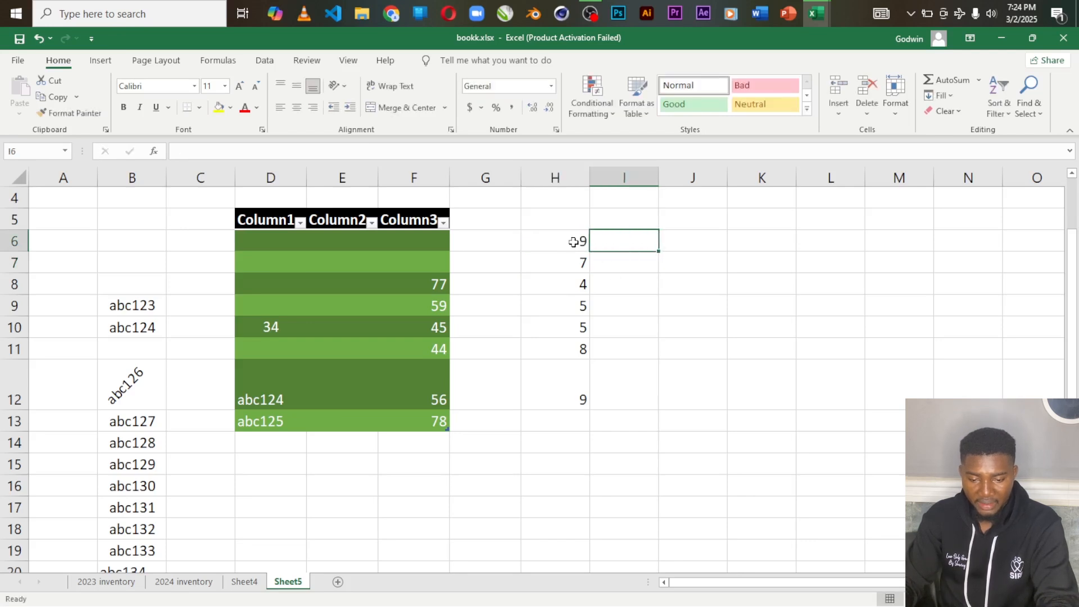
# Step: Total the values of H6:H12 in cell H13 with AutoSum's Sum, and inspect the resulting formula
pyautogui.moveTo(560, 239); pyautogui.dragTo(573, 415)
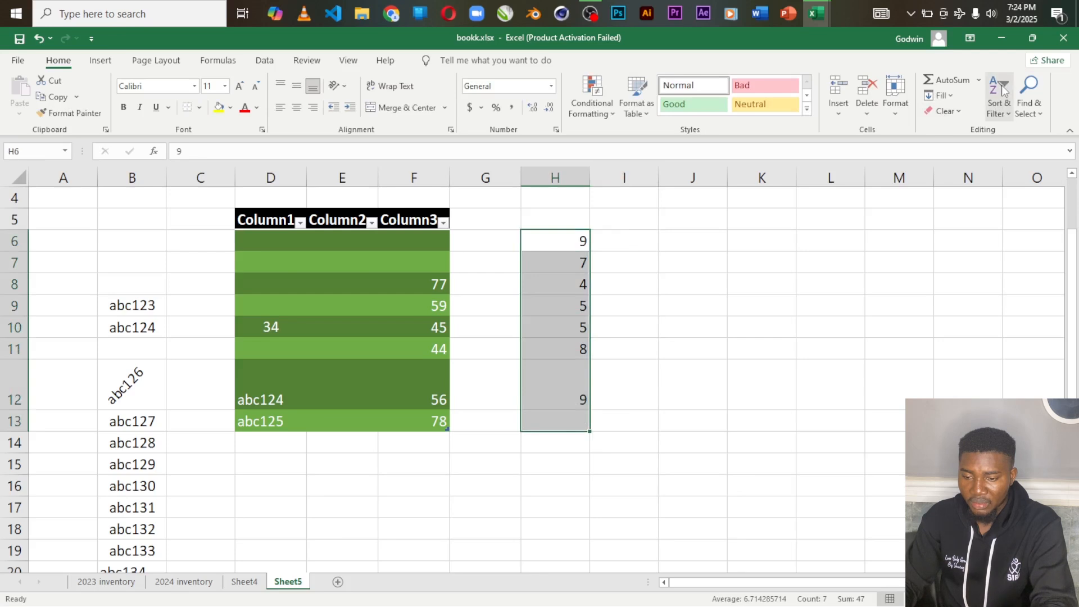
pyautogui.click(979, 80)
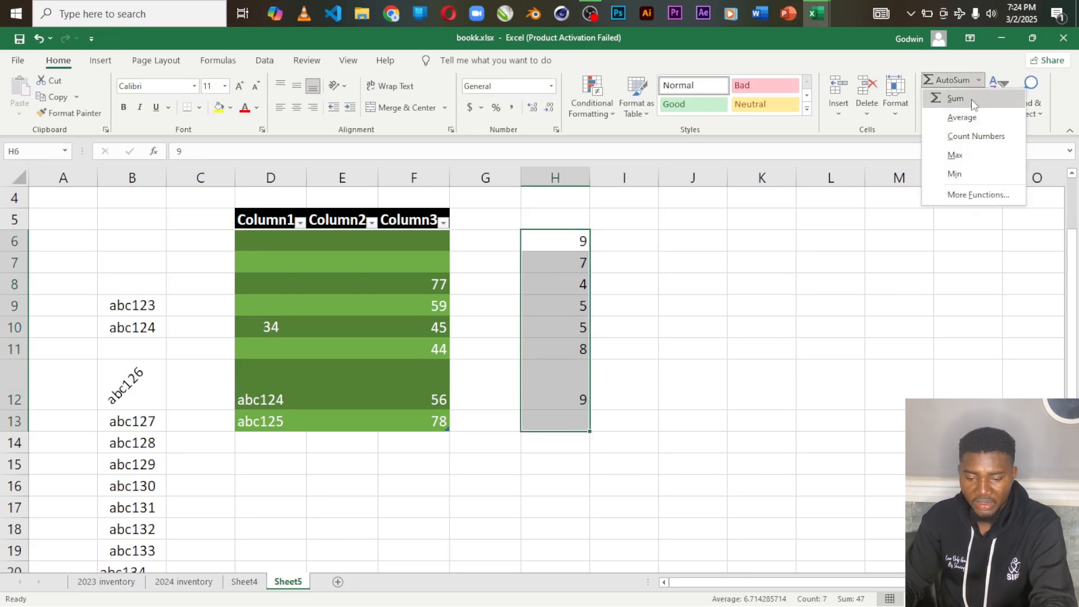
pyautogui.click(973, 105)
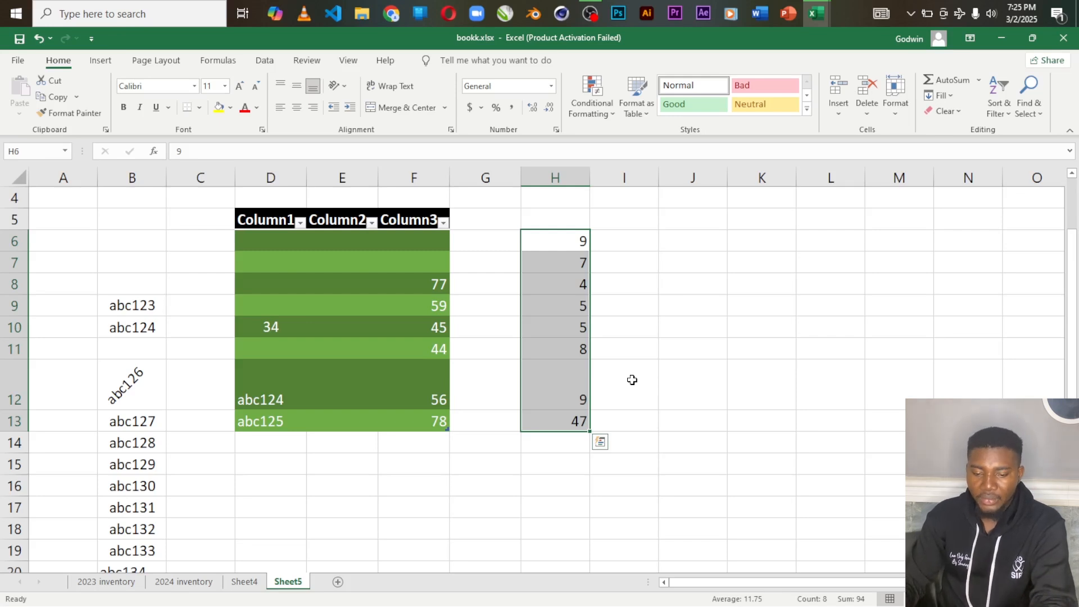
pyautogui.click(568, 240)
pyautogui.moveTo(570, 240); pyautogui.dragTo(578, 394)
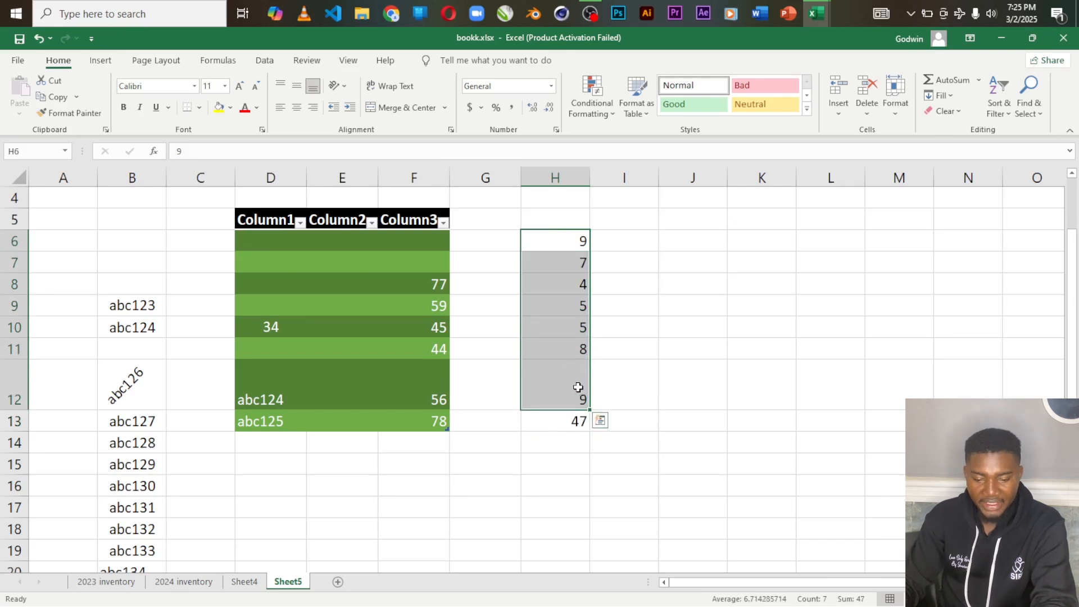
pyautogui.click(577, 421)
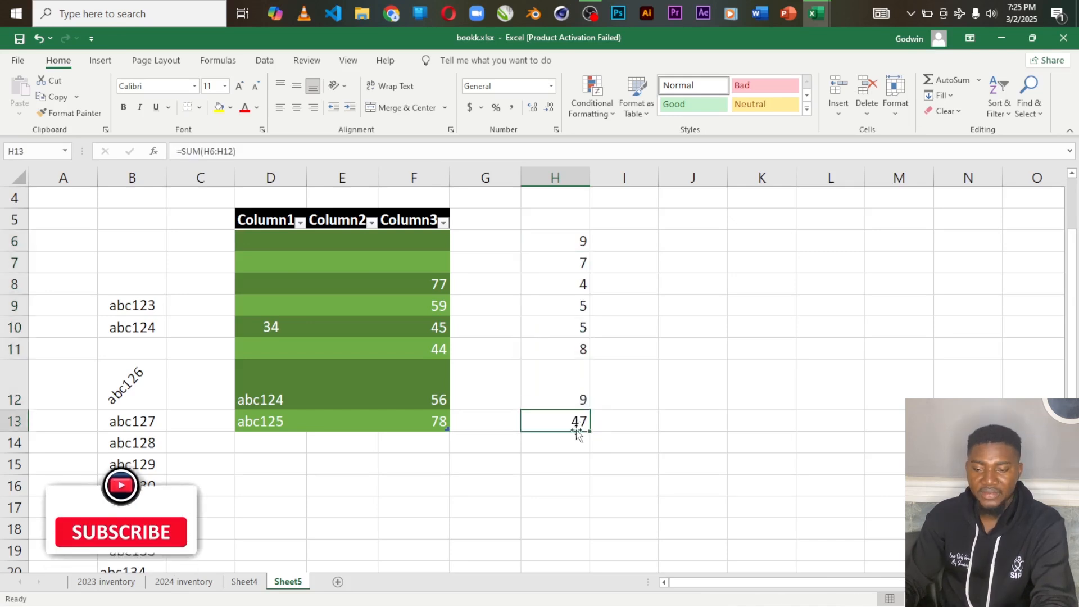
# Step: Change the value in cell H11 to 12
pyautogui.click(979, 80)
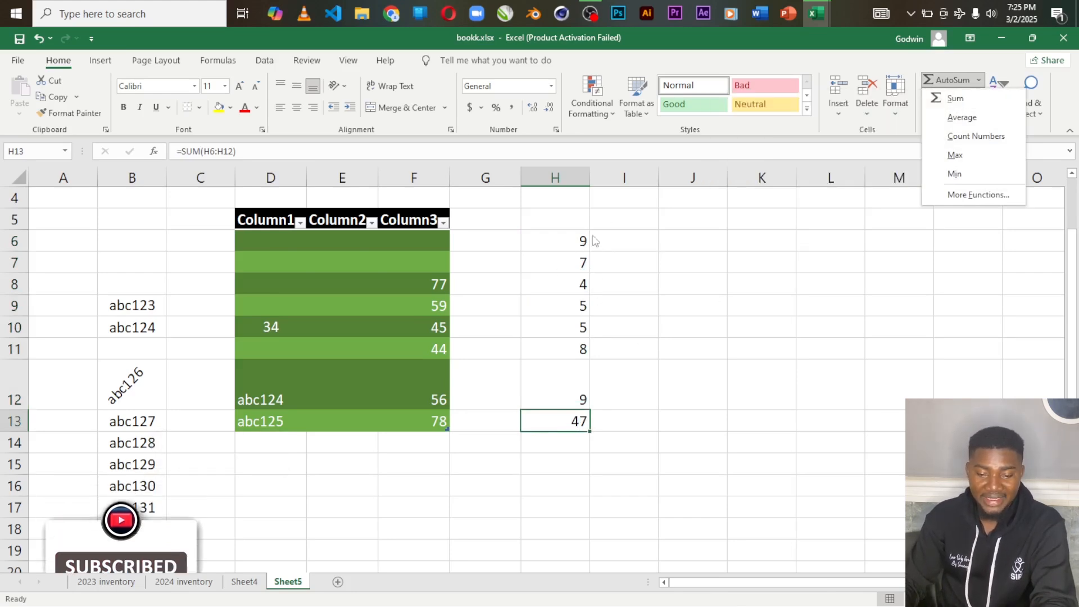
pyautogui.click(566, 352)
pyautogui.click(570, 351)
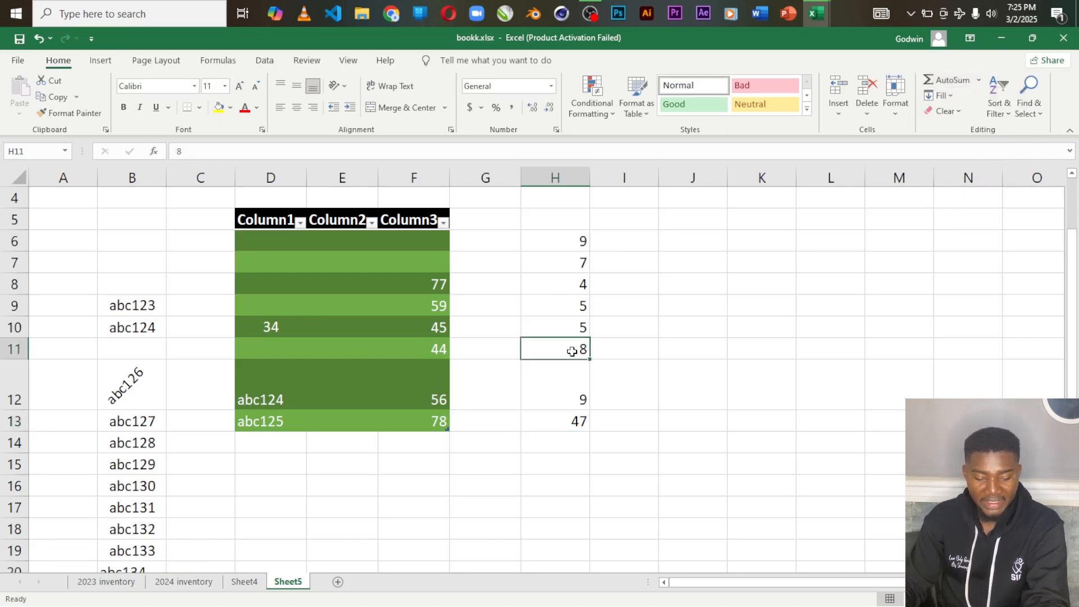
pyautogui.write('12')
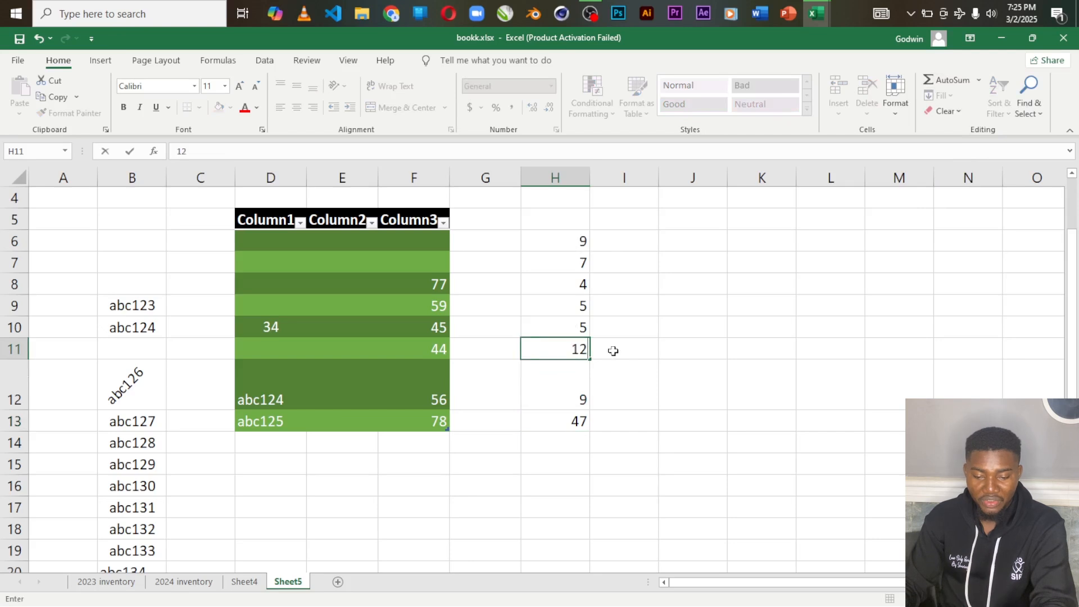
pyautogui.press('Tab')
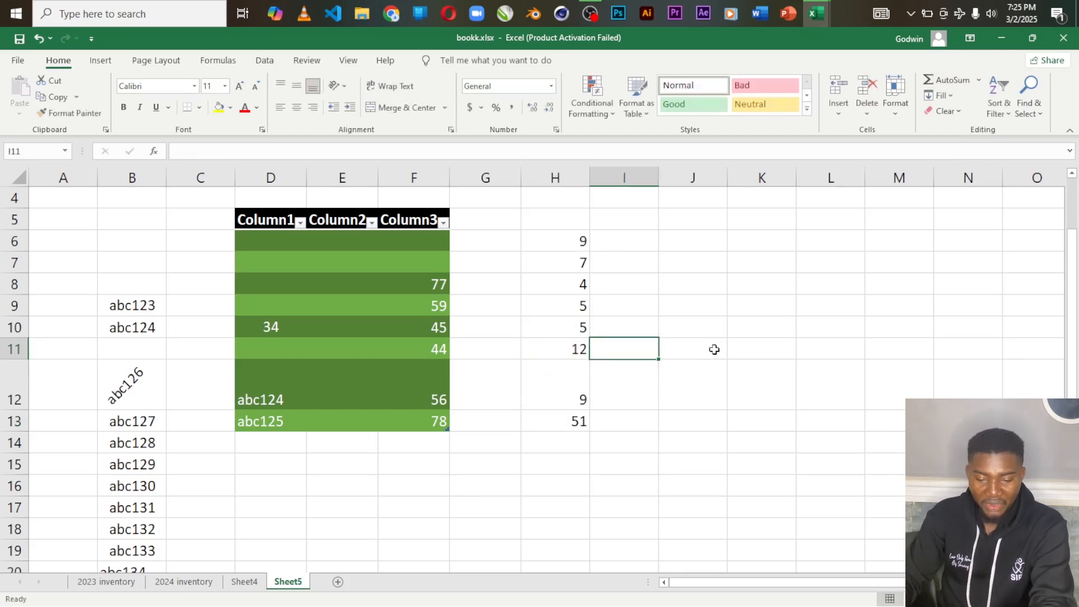
# Step: Check the sum cell H13 and change the value in cell H6 to 66
pyautogui.click(554, 420)
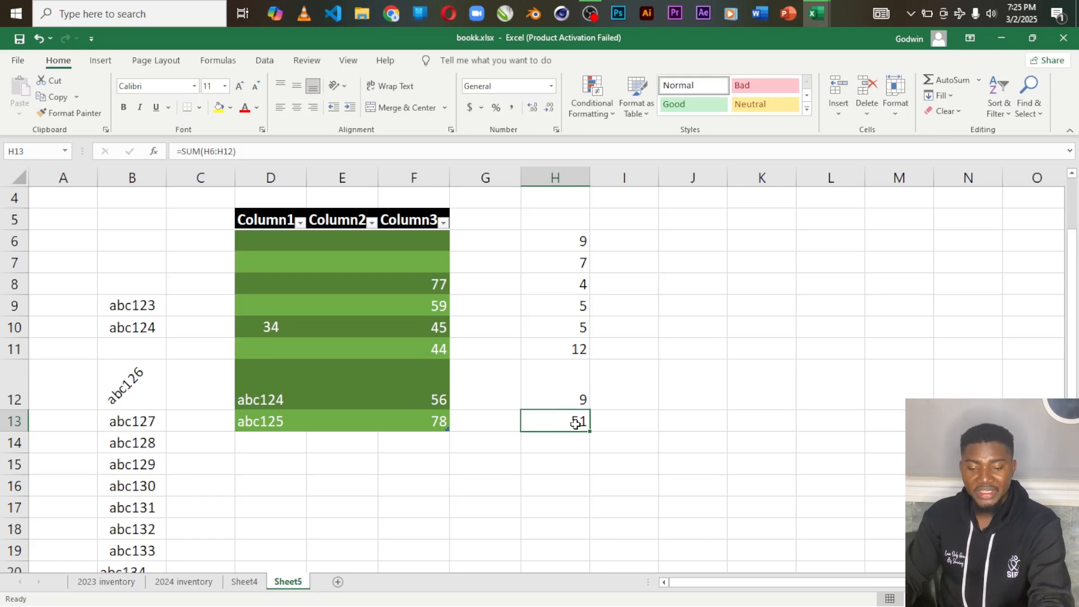
pyautogui.click(574, 240)
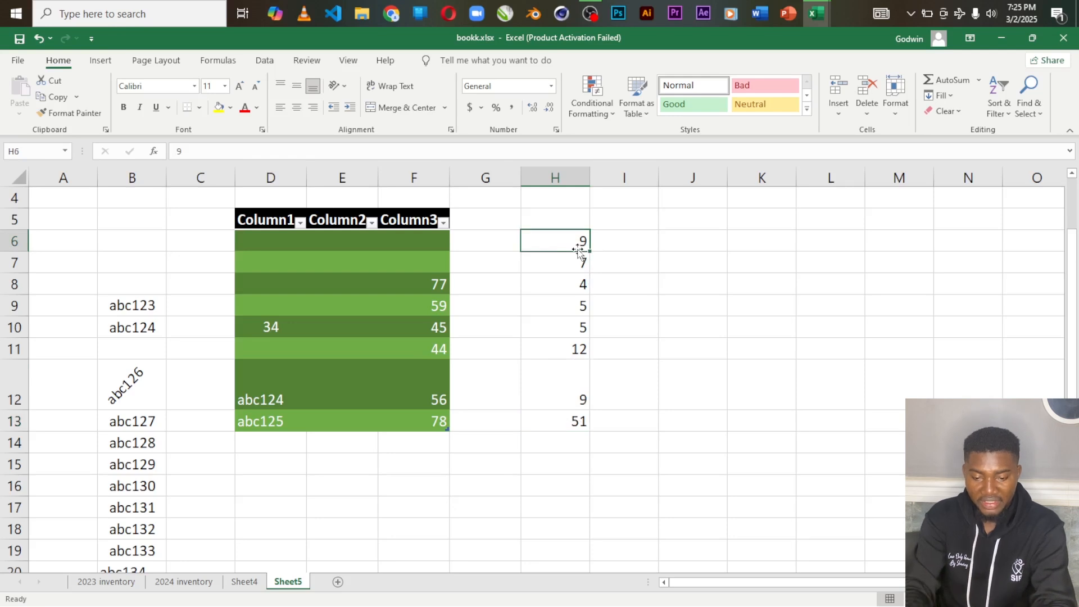
pyautogui.write('66')
pyautogui.press('Tab')
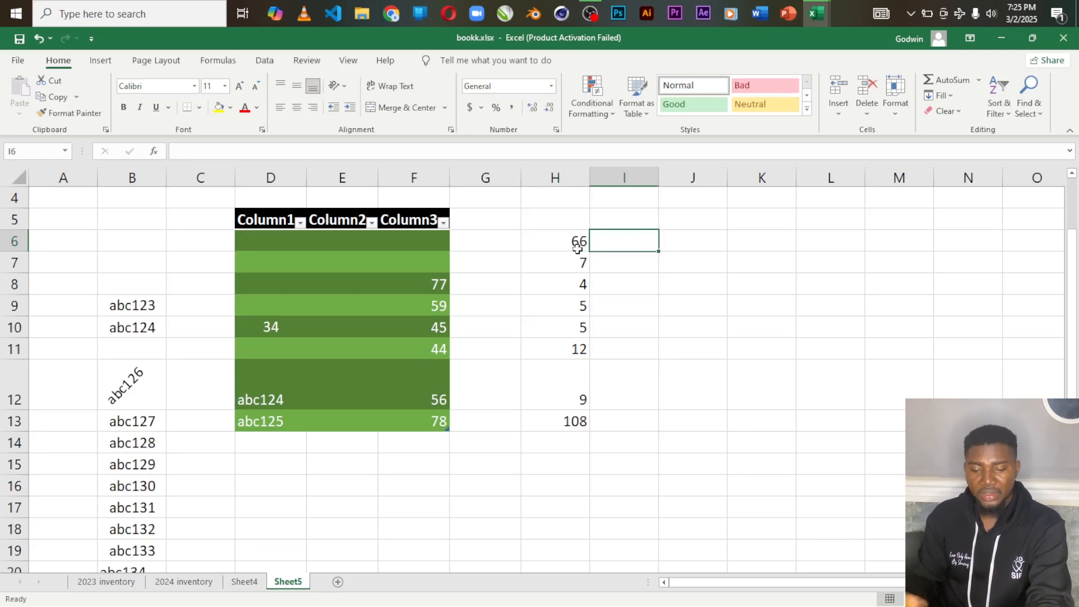
# Step: Clear cell H11 and enter 44 in it
pyautogui.click(568, 353)
pyautogui.press('Delete')
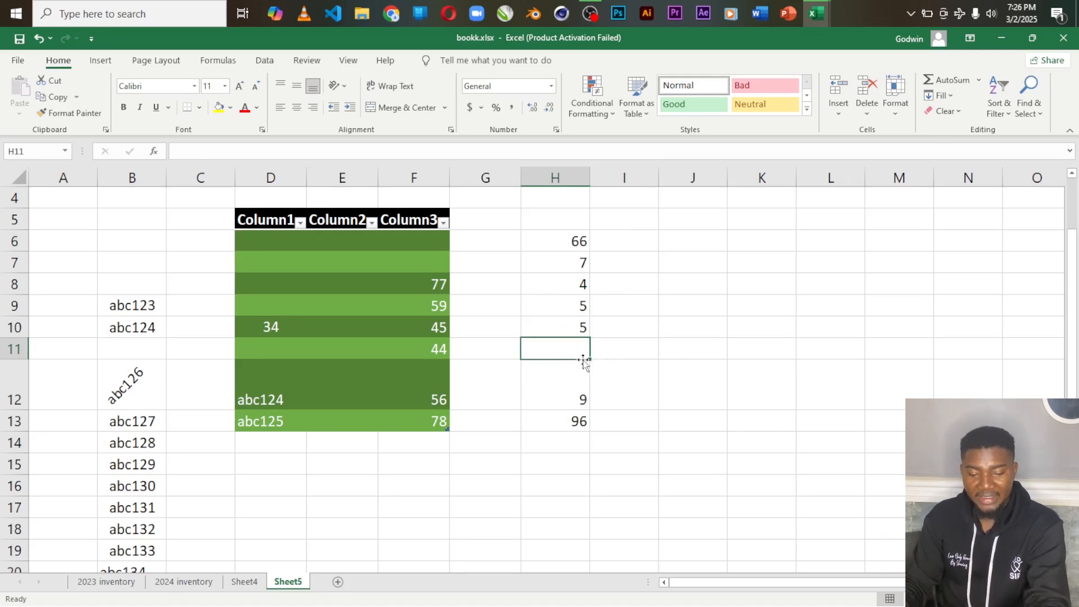
pyautogui.write('44')
pyautogui.click(668, 336)
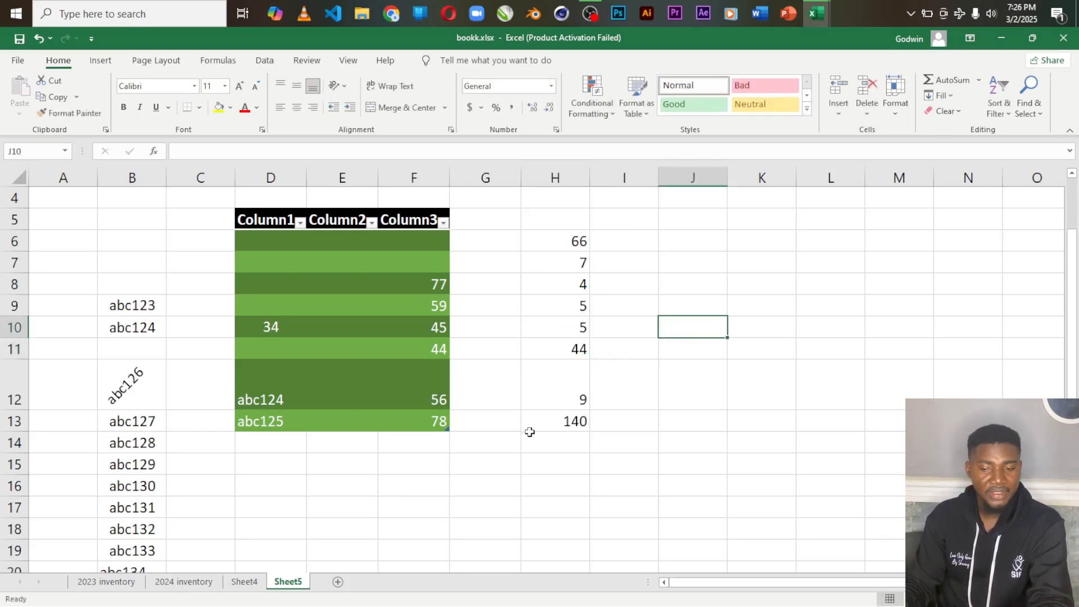
# Step: Copy the values of H6:H12 into I6:I12 and J6:J12
pyautogui.click(981, 82)
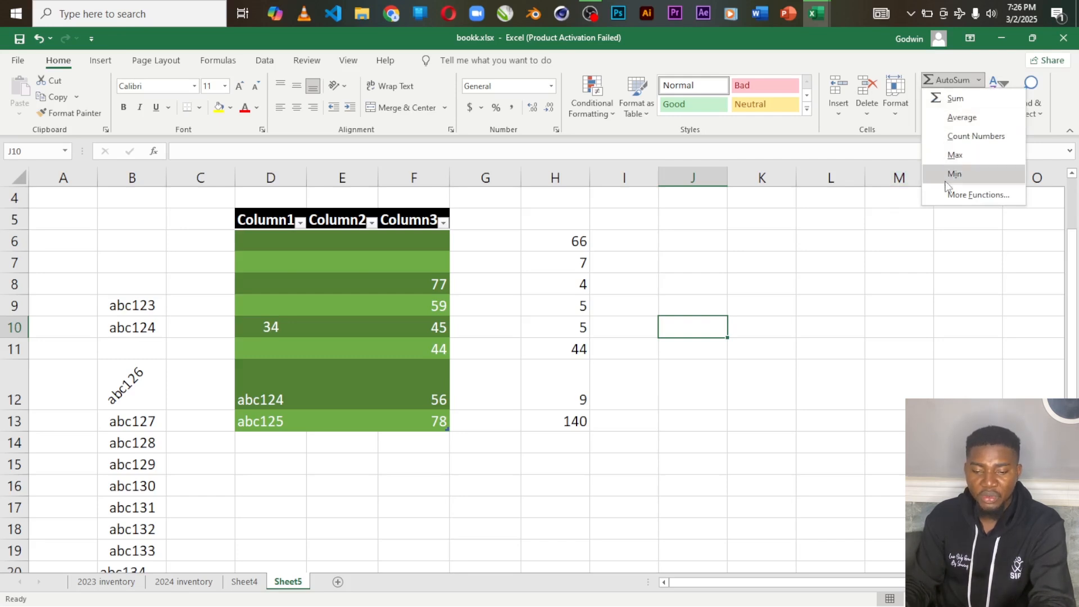
pyautogui.click(563, 230)
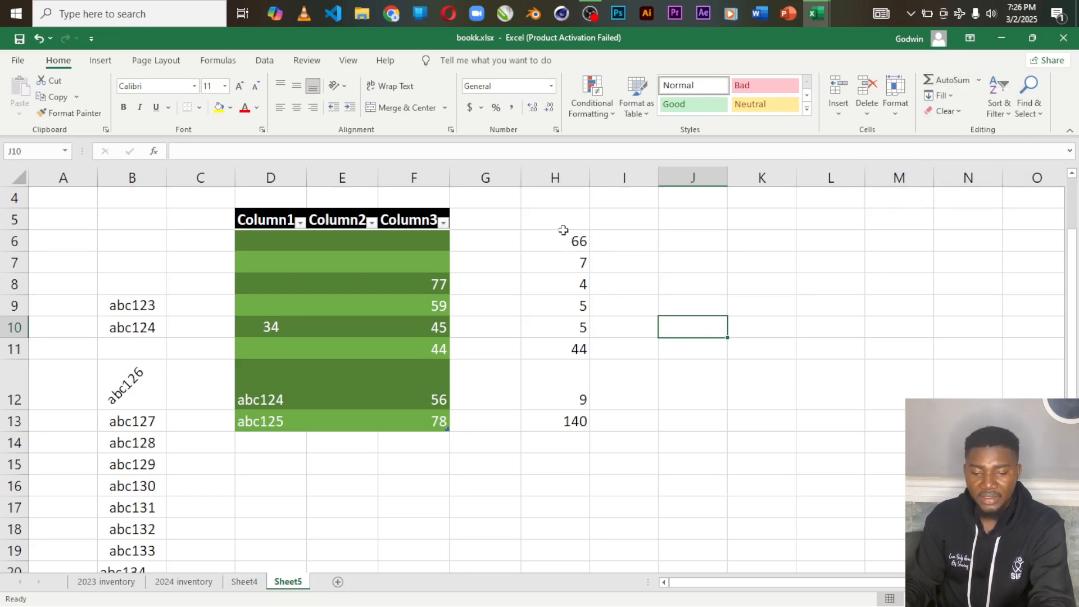
pyautogui.moveTo(562, 235); pyautogui.dragTo(578, 376)
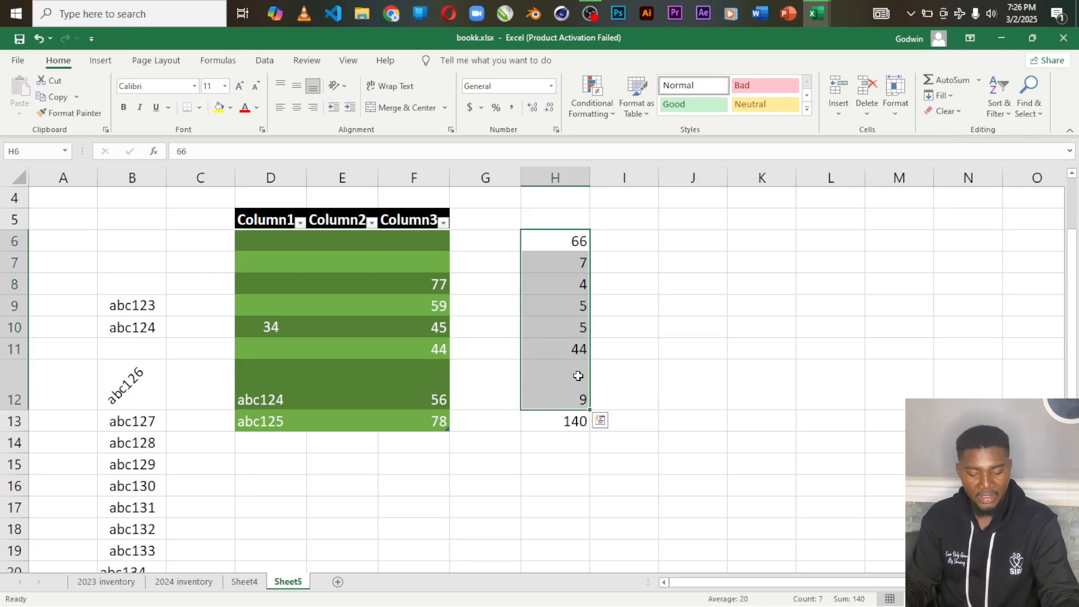
pyautogui.hotkey('ctrl', 'c')
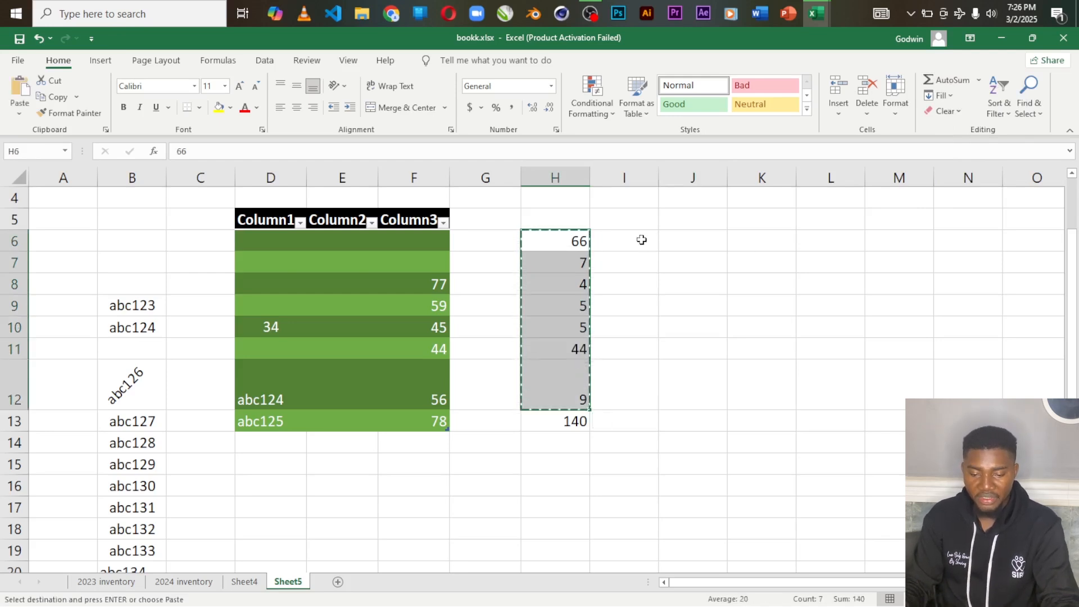
pyautogui.moveTo(641, 238); pyautogui.dragTo(650, 378)
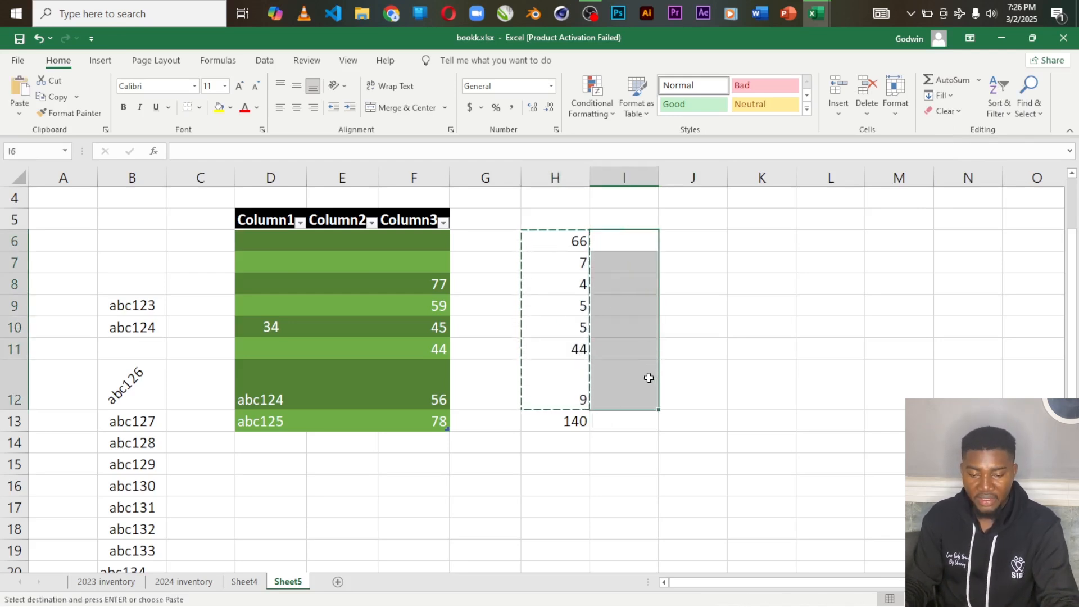
pyautogui.hotkey('ctrl', 'v')
pyautogui.moveTo(689, 239); pyautogui.dragTo(706, 384)
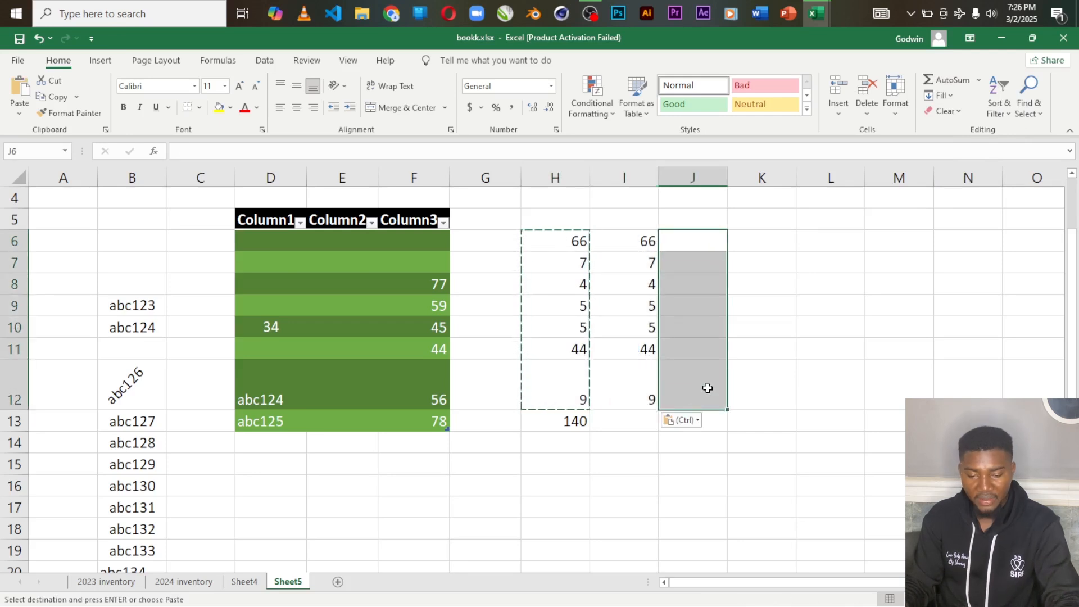
pyautogui.hotkey('ctrl', 'v')
pyautogui.click(770, 242)
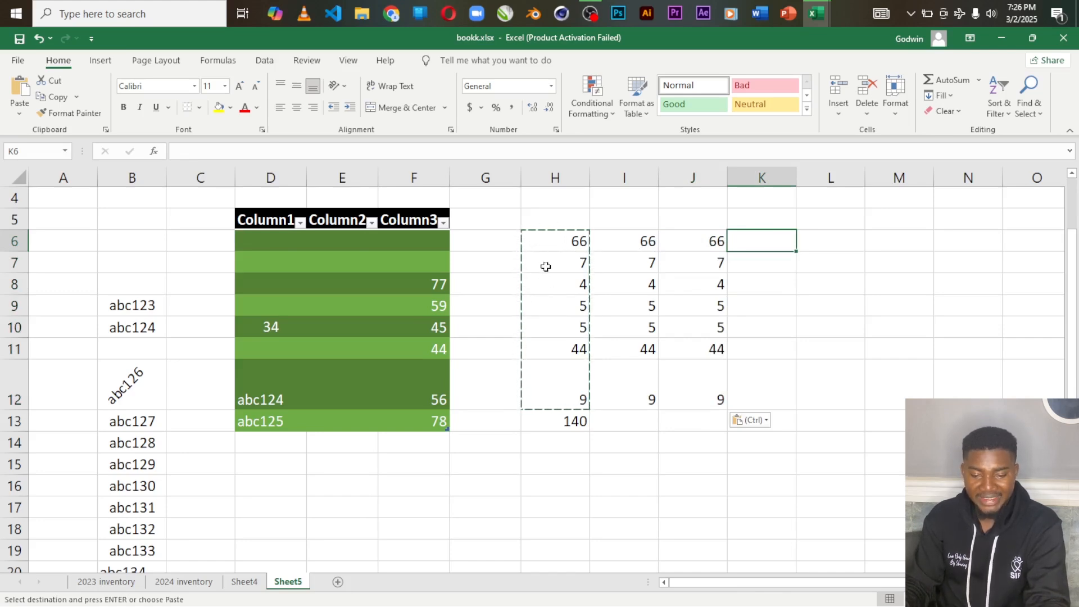
pyautogui.press('Escape')
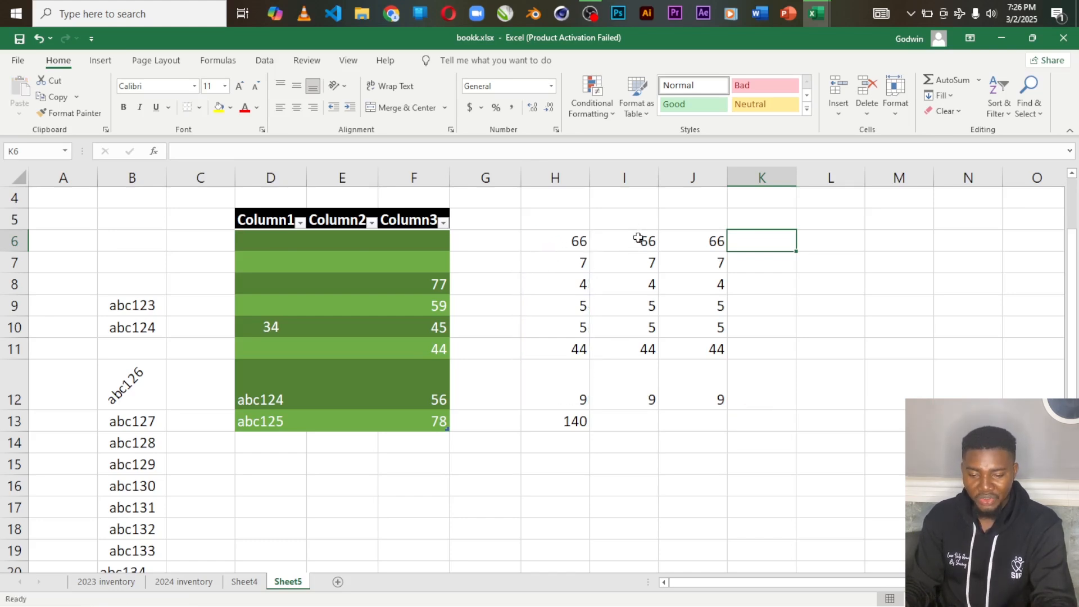
# Step: Calculate the average of I6:I12 in cell I13 with AutoSum's Average
pyautogui.moveTo(638, 238); pyautogui.dragTo(647, 373)
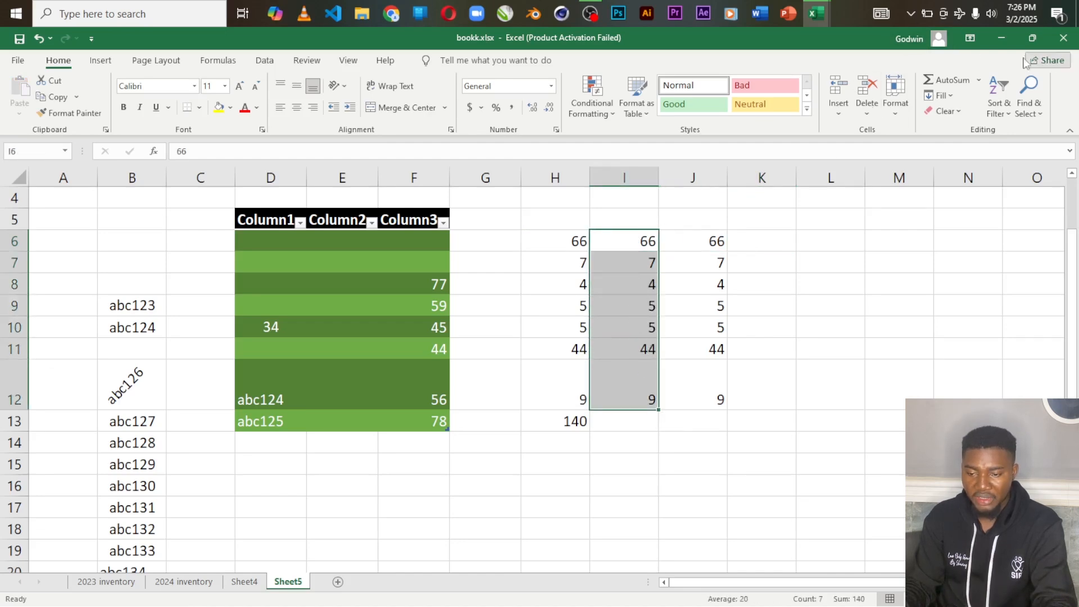
pyautogui.click(978, 80)
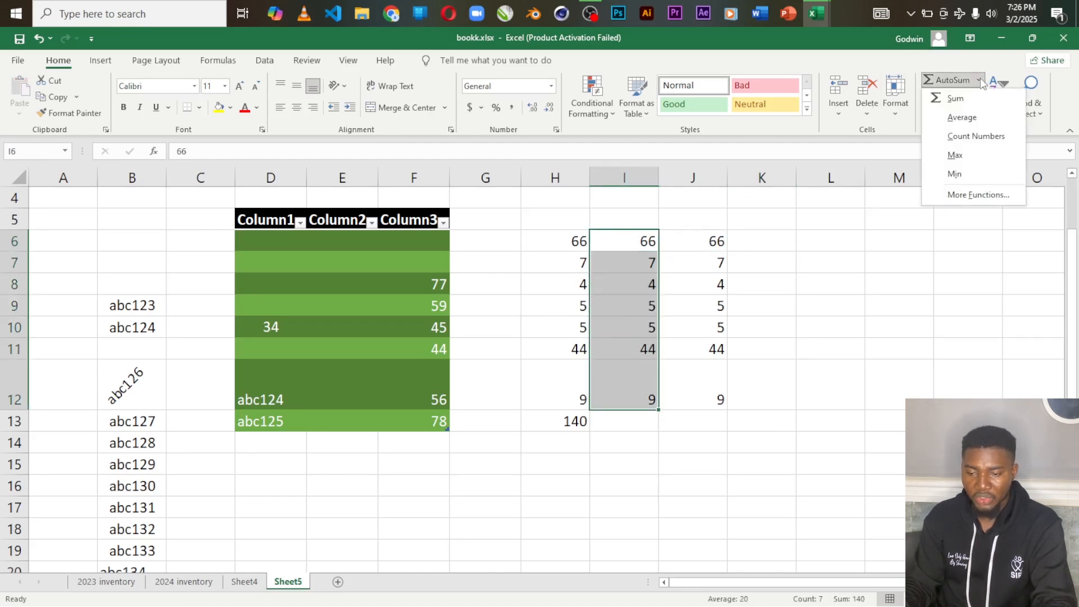
pyautogui.click(960, 117)
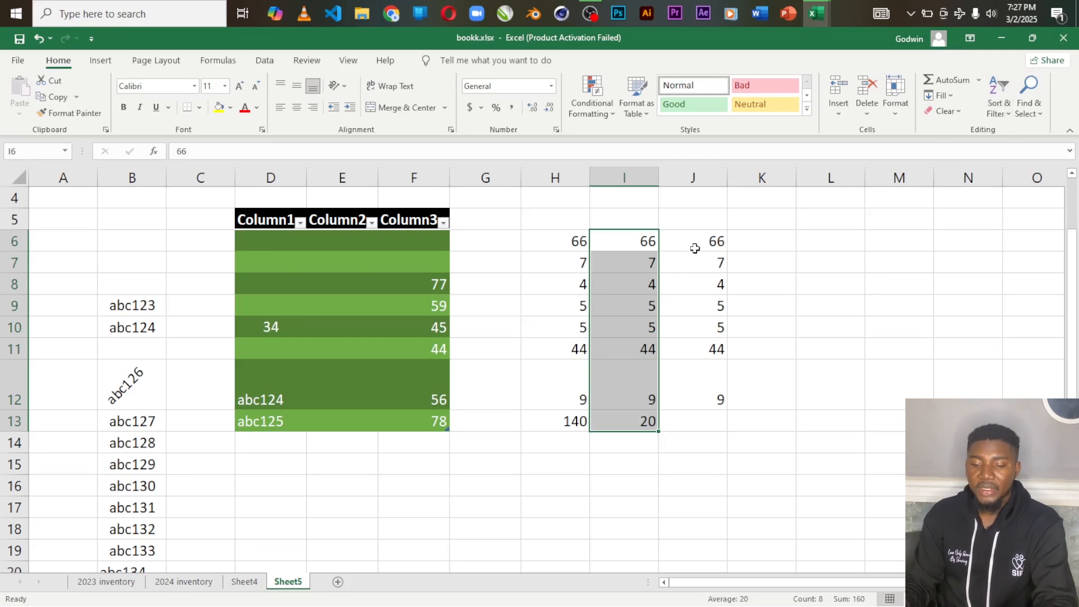
pyautogui.moveTo(695, 248); pyautogui.dragTo(718, 388)
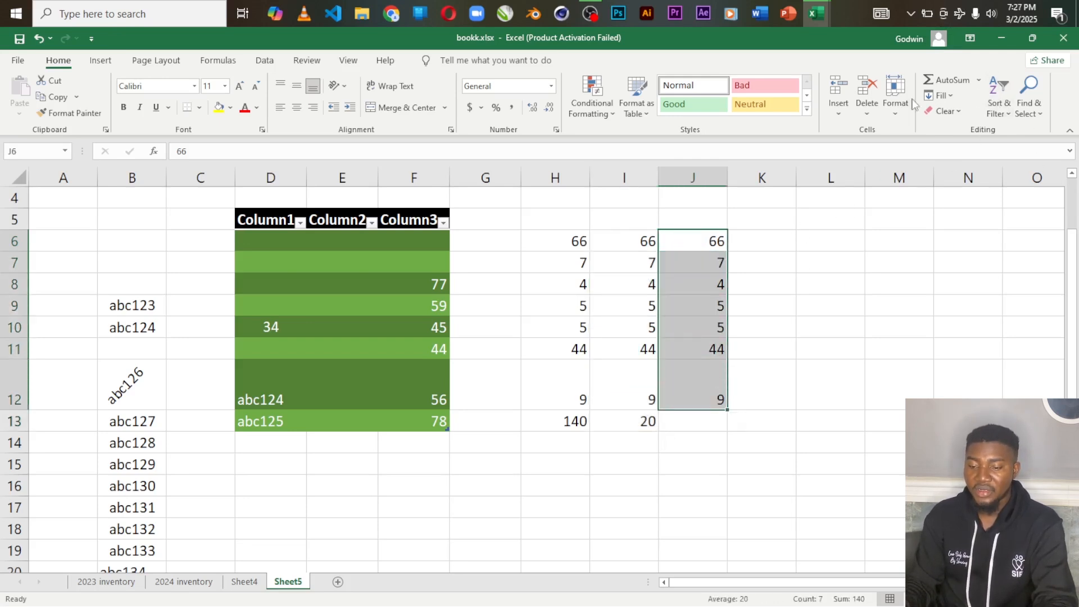
pyautogui.click(978, 80)
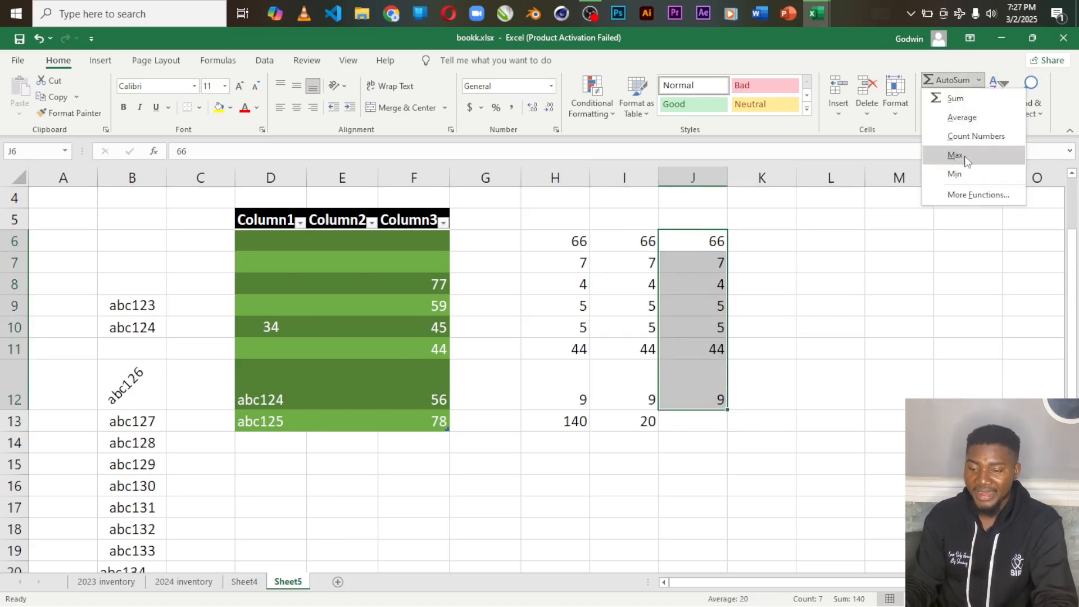
pyautogui.click(759, 235)
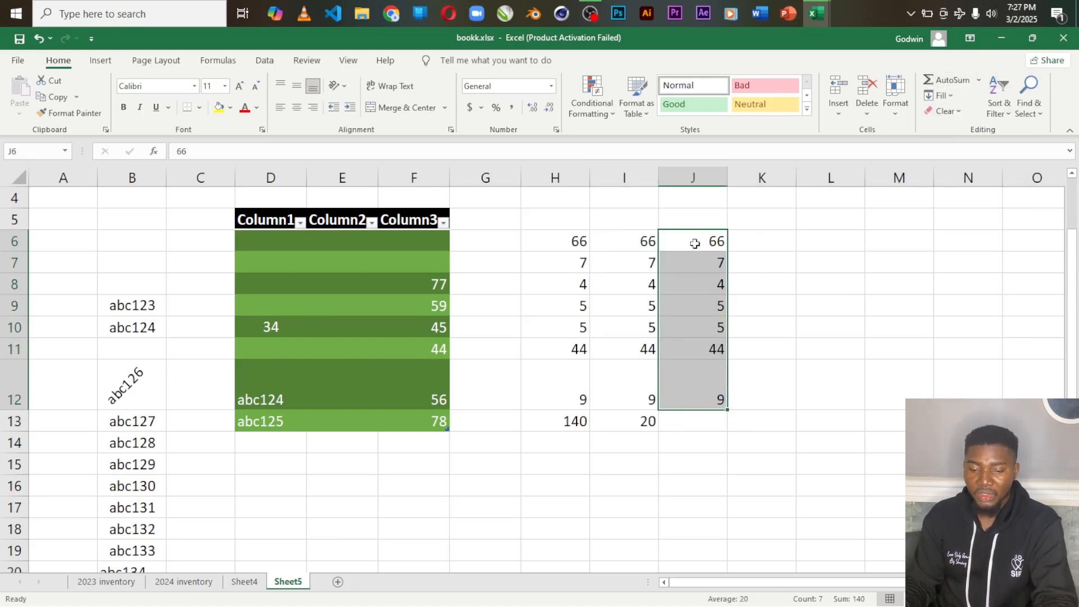
pyautogui.click(761, 248)
# Step: Find the largest value of J6:J12 in cell J13 with AutoSum's Max, undoing the mistaken sum
pyautogui.moveTo(697, 242); pyautogui.dragTo(713, 430)
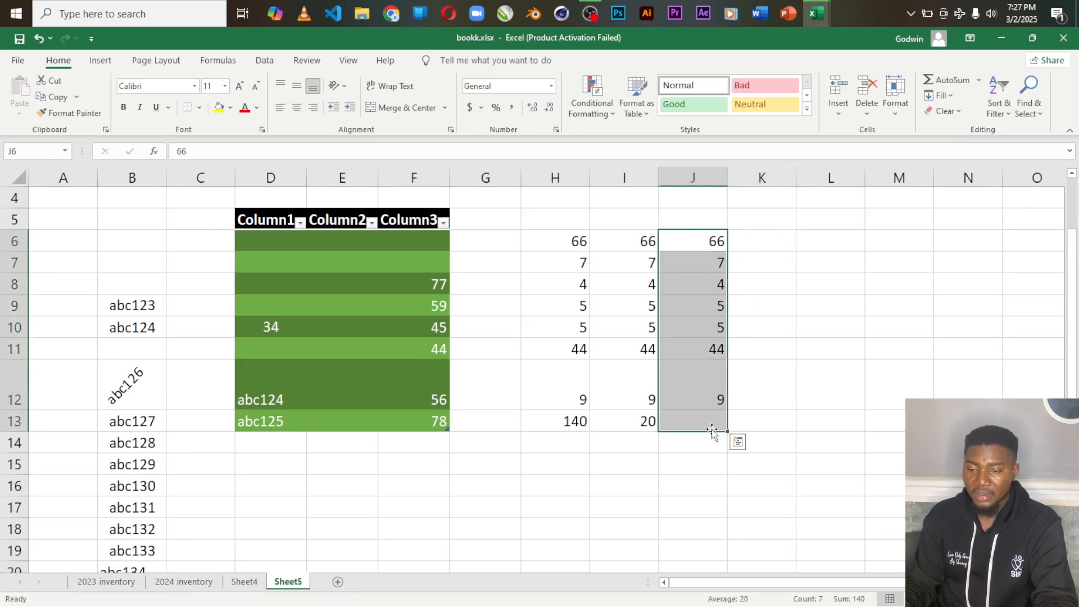
pyautogui.click(970, 81)
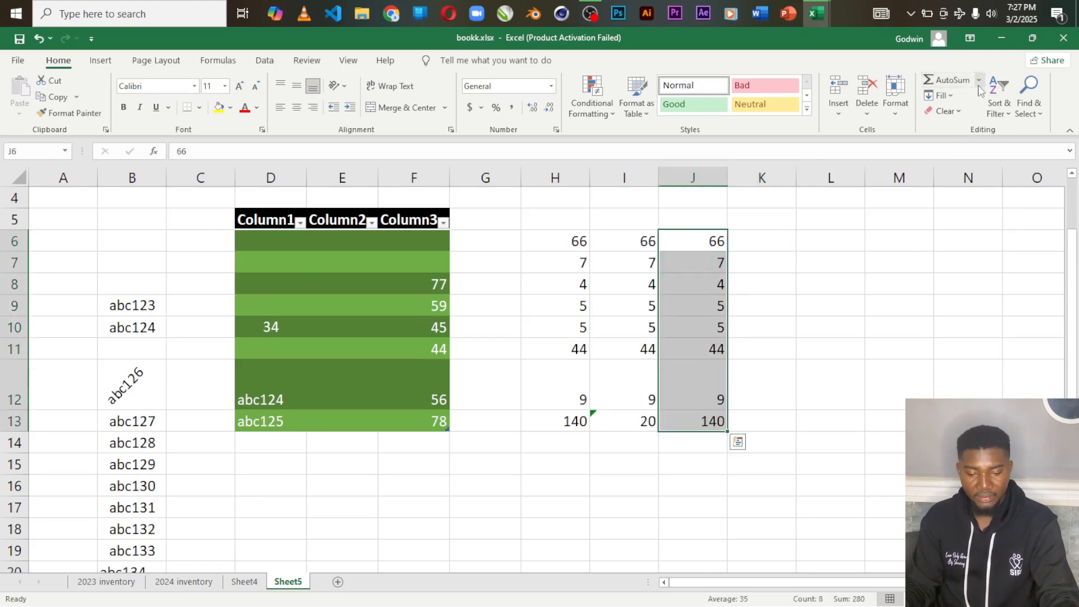
pyautogui.hotkey('ctrl', 'z')
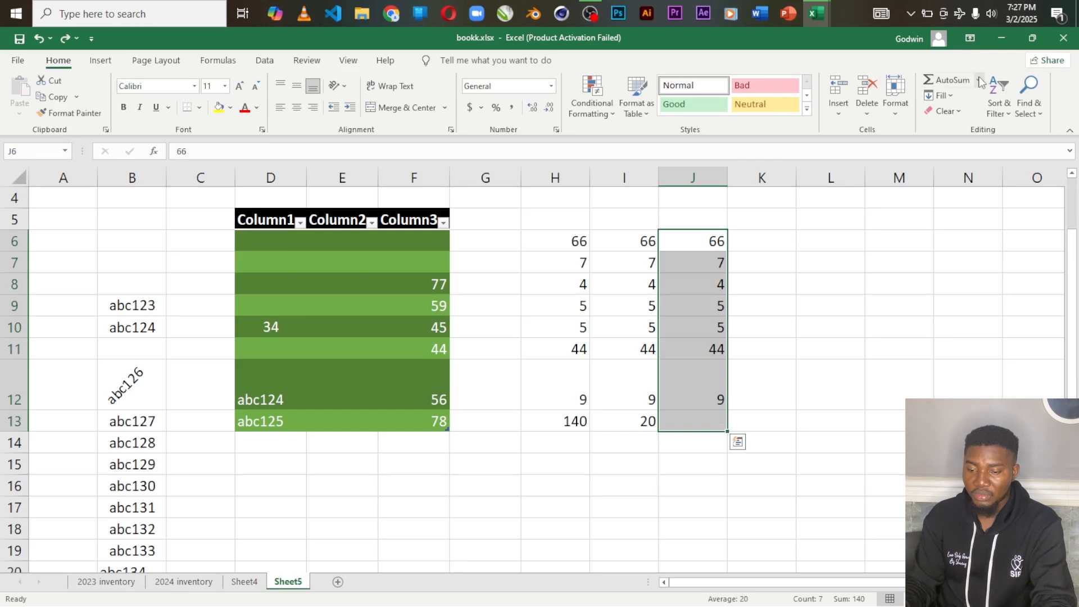
pyautogui.click(980, 83)
pyautogui.click(963, 150)
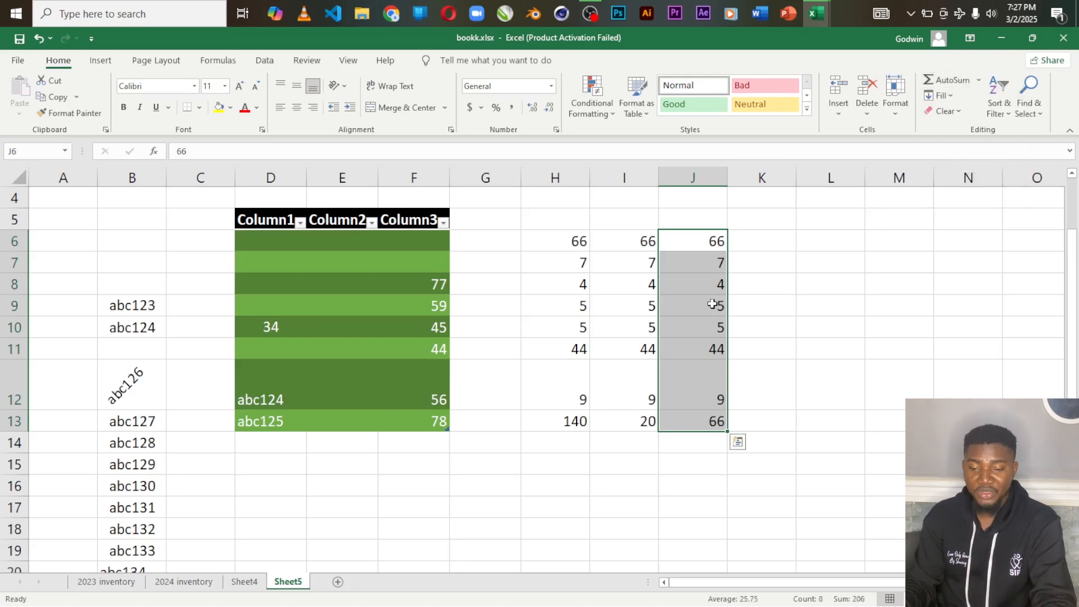
# Step: Open the list of AutoSum functions for the selected range J6:J13
pyautogui.click(978, 80)
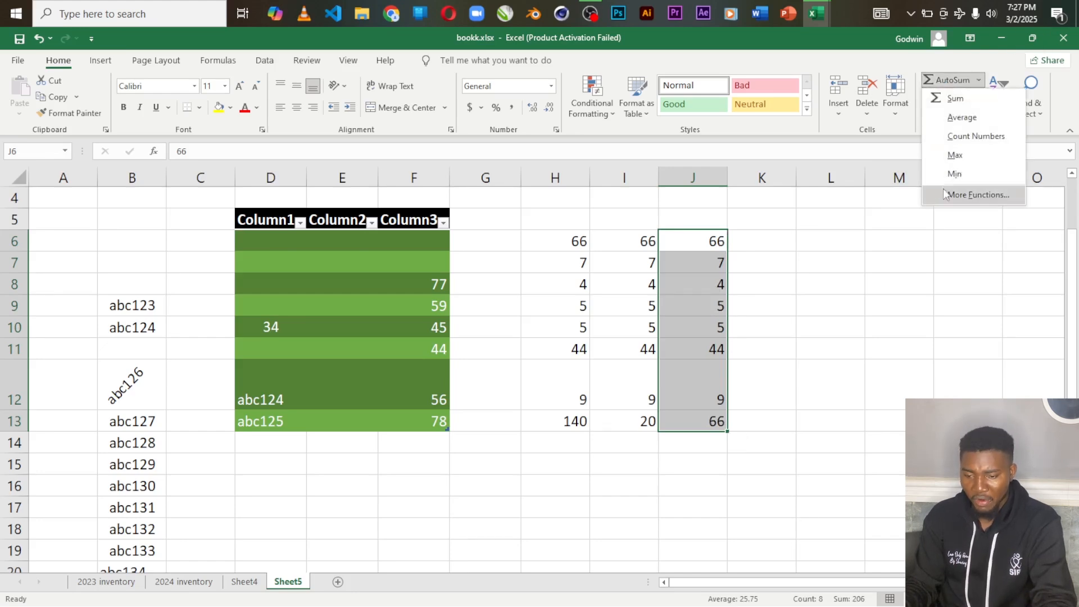